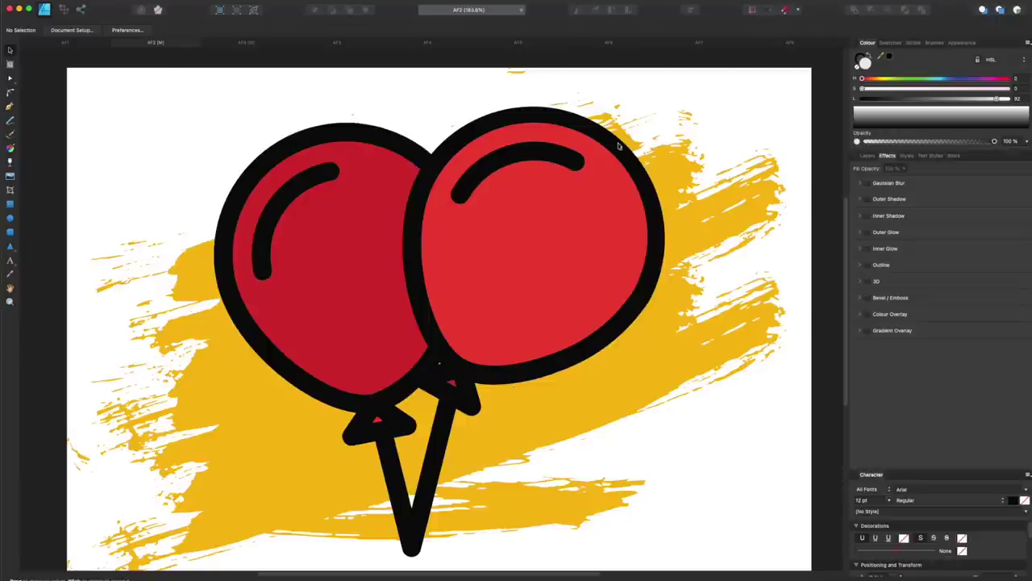
Step: Copy the front balloon's black outline, highlight and knot, and paste them into the AF9 document
{"action": "left_click_drag", "start_coordinate": [566, 350], "coordinate": [641, 392]}
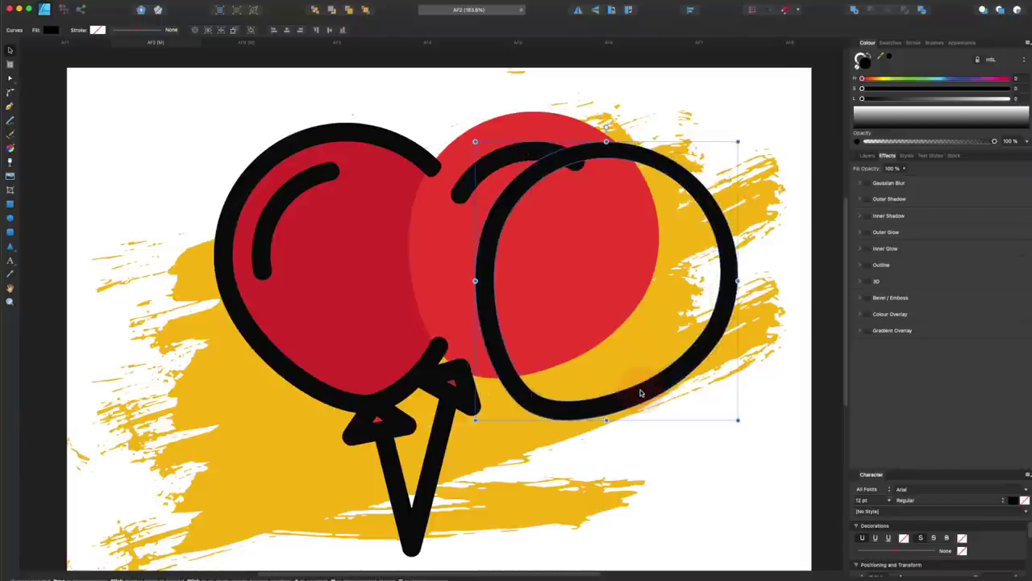
{"action": "key", "text": "super+z"}
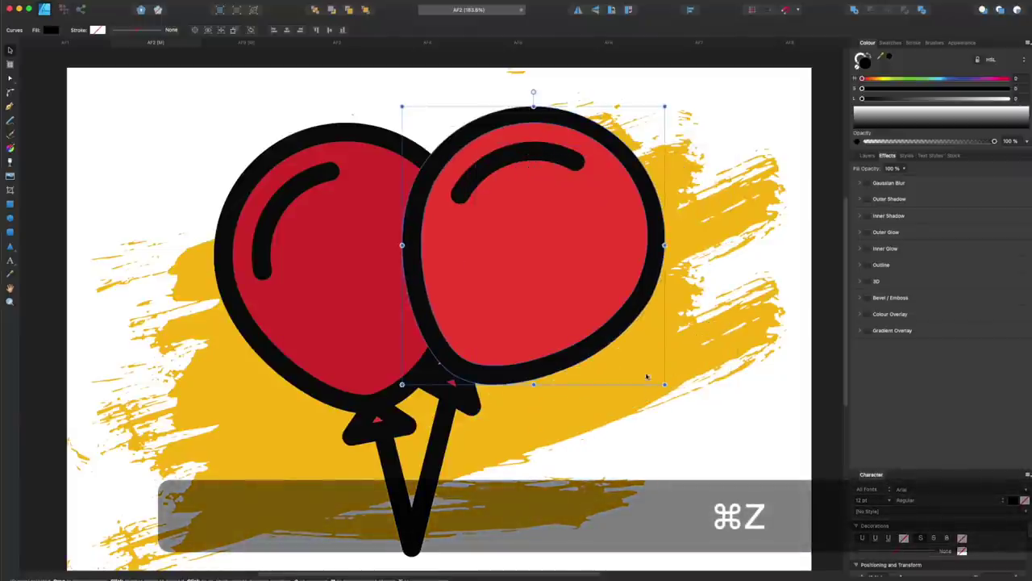
{"action": "key", "text": "super+z"}
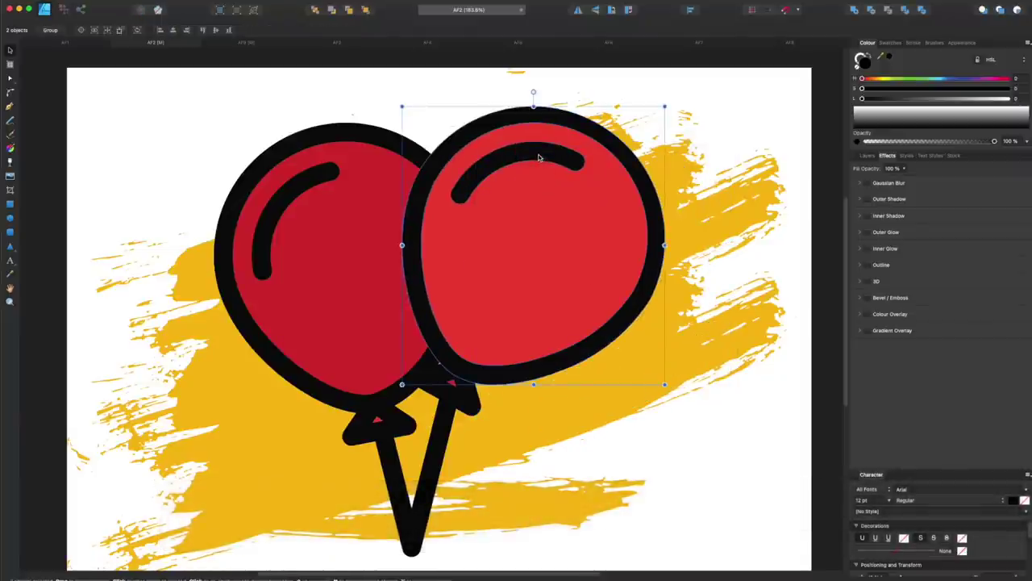
{"action": "left_click", "coordinate": [472, 405], "text": "shift"}
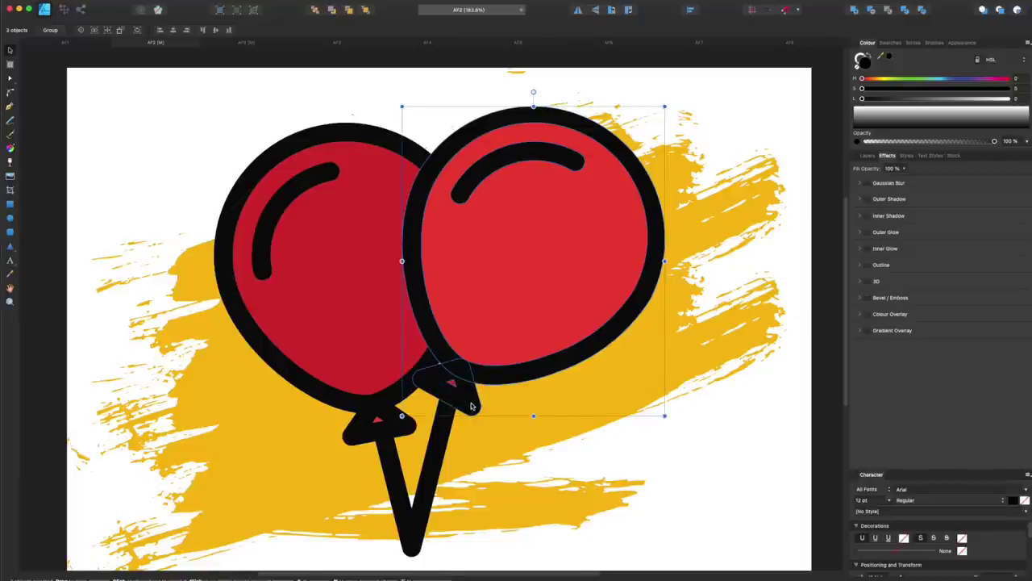
{"action": "key", "text": "super+c"}
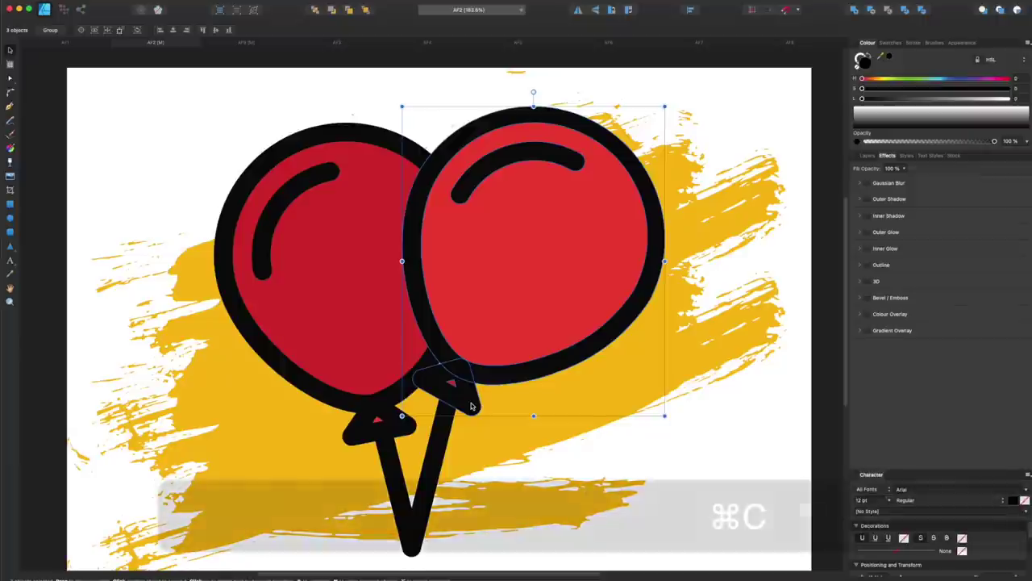
{"action": "left_click", "coordinate": [252, 45]}
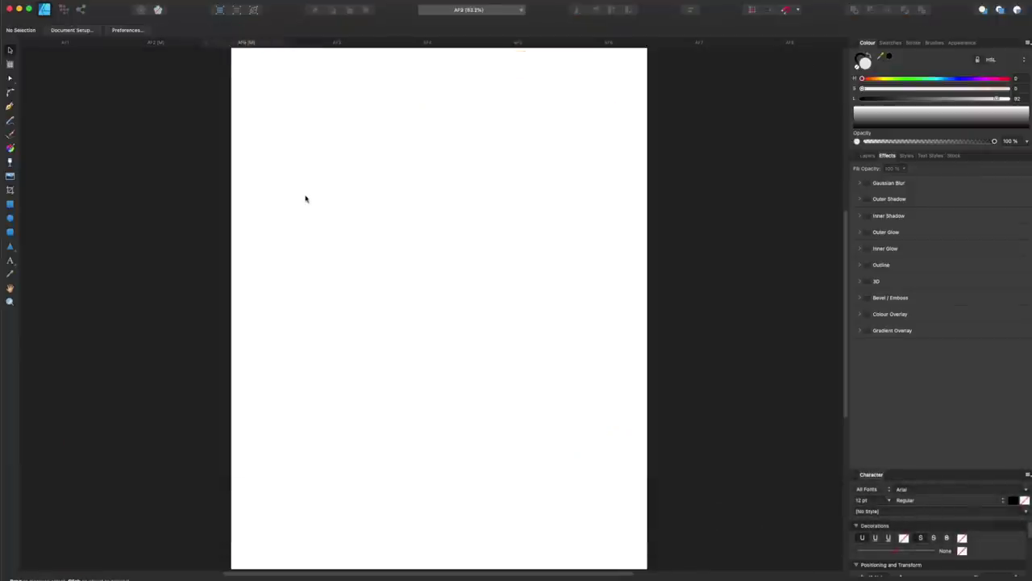
{"action": "key", "text": "super+v"}
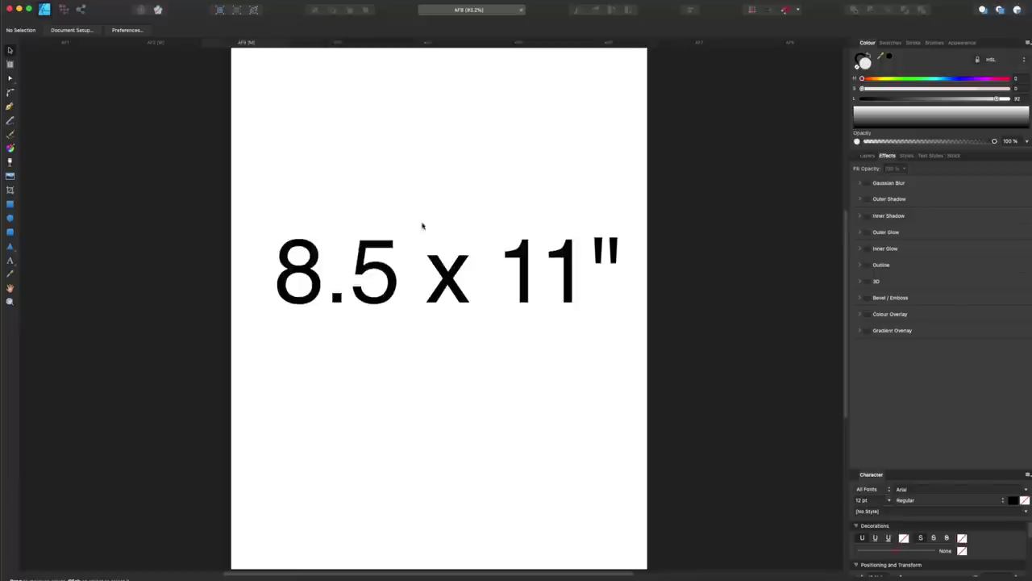
{"action": "key", "text": "super+v"}
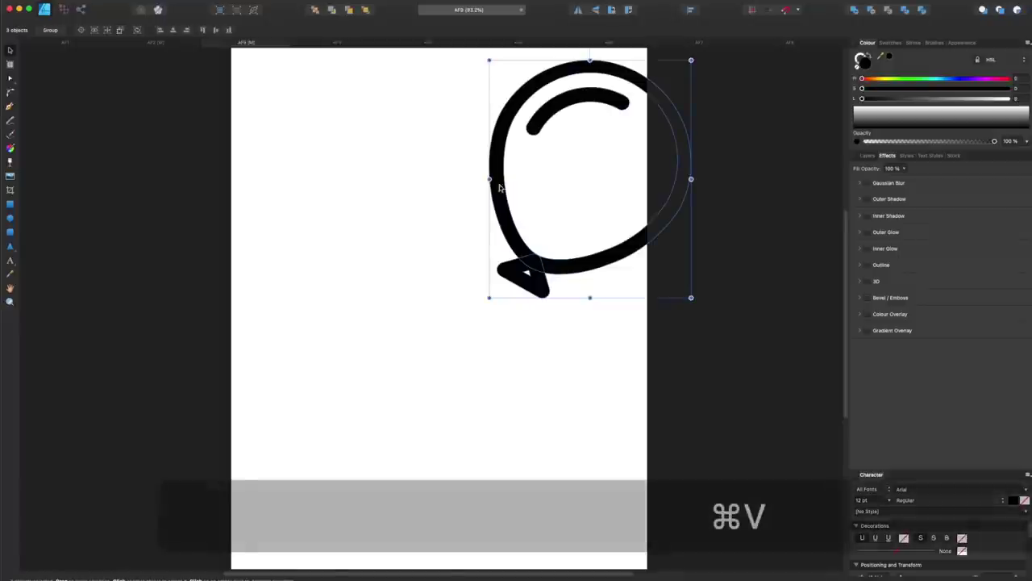
Step: Shrink and straighten the pasted balloon near the page's upper left, and duplicate it twice to form a row of three
{"action": "left_click_drag", "start_coordinate": [598, 258], "coordinate": [369, 266]}
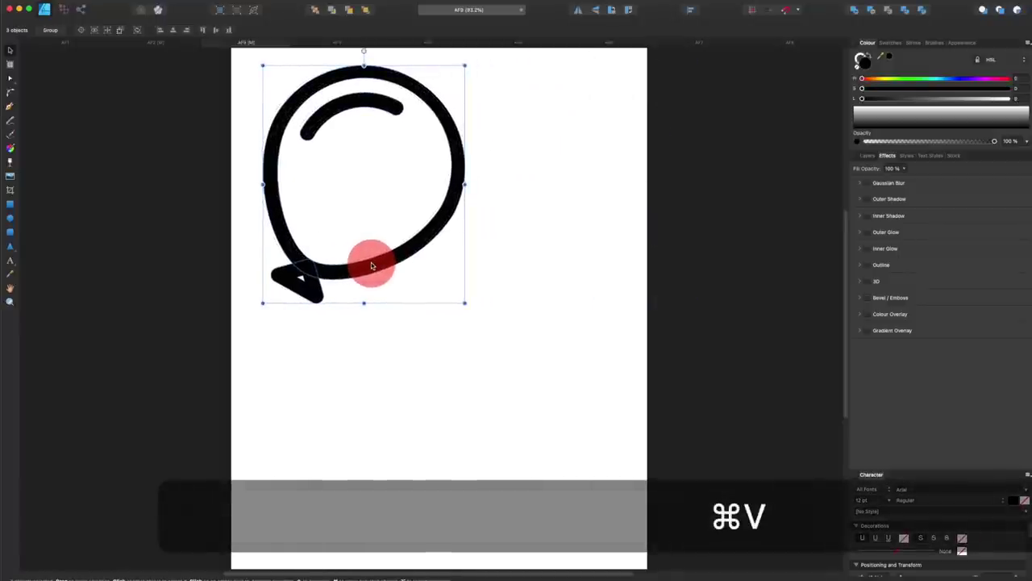
{"action": "left_click_drag", "start_coordinate": [466, 299], "coordinate": [433, 188]}
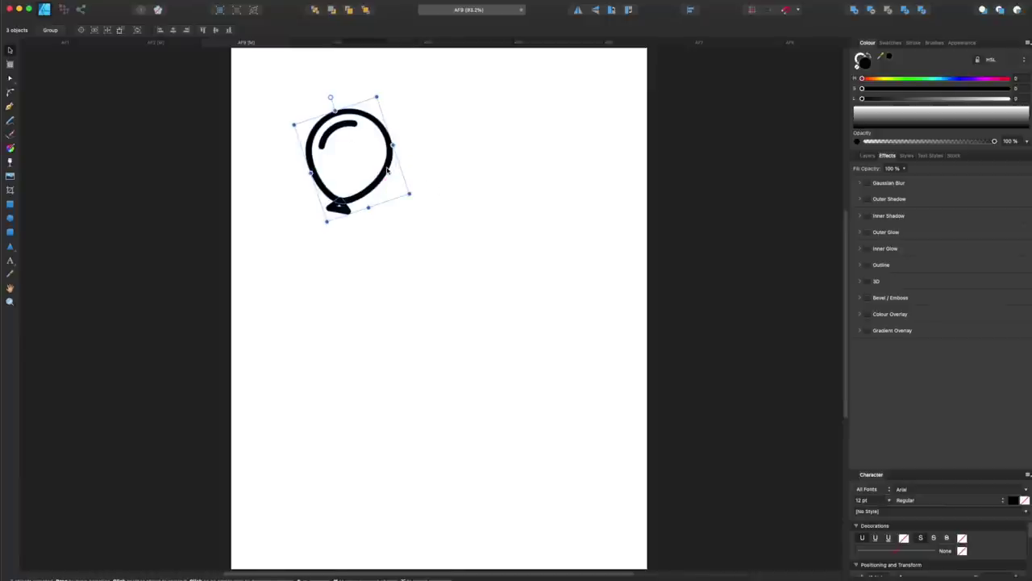
{"action": "left_click_drag", "start_coordinate": [387, 171], "coordinate": [490, 172]}
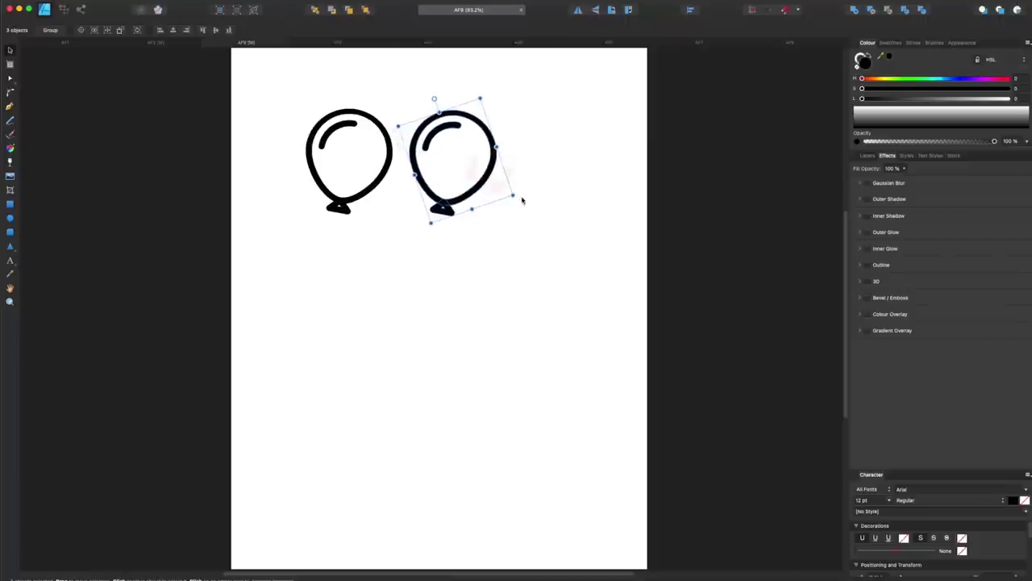
{"action": "left_click_drag", "start_coordinate": [518, 196], "coordinate": [620, 213]}
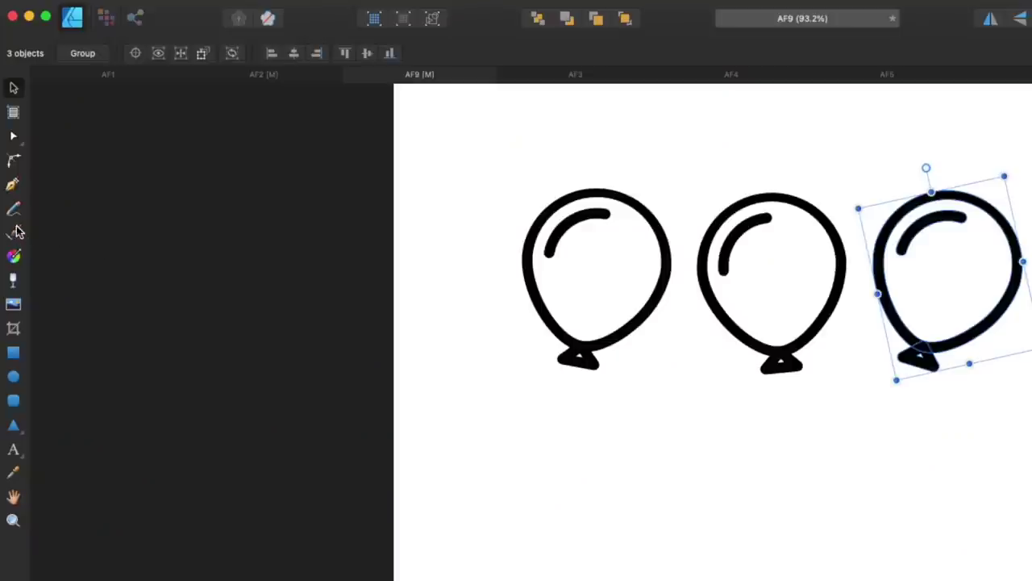
Step: Draw a long wavy string hanging from the first balloon's knot with the Vector Brush tool
{"action": "left_click", "coordinate": [16, 234]}
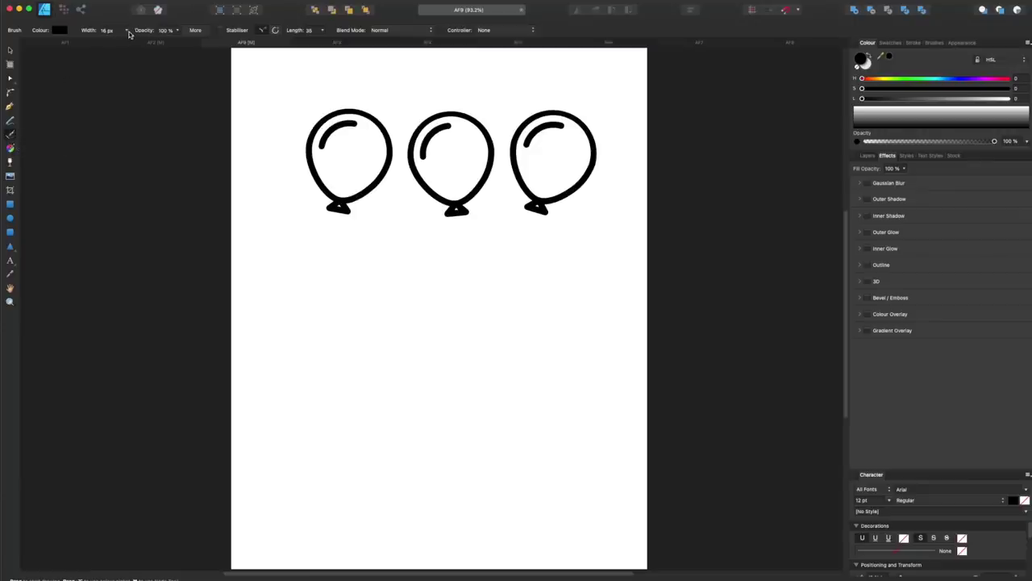
{"action": "left_click", "coordinate": [127, 30]}
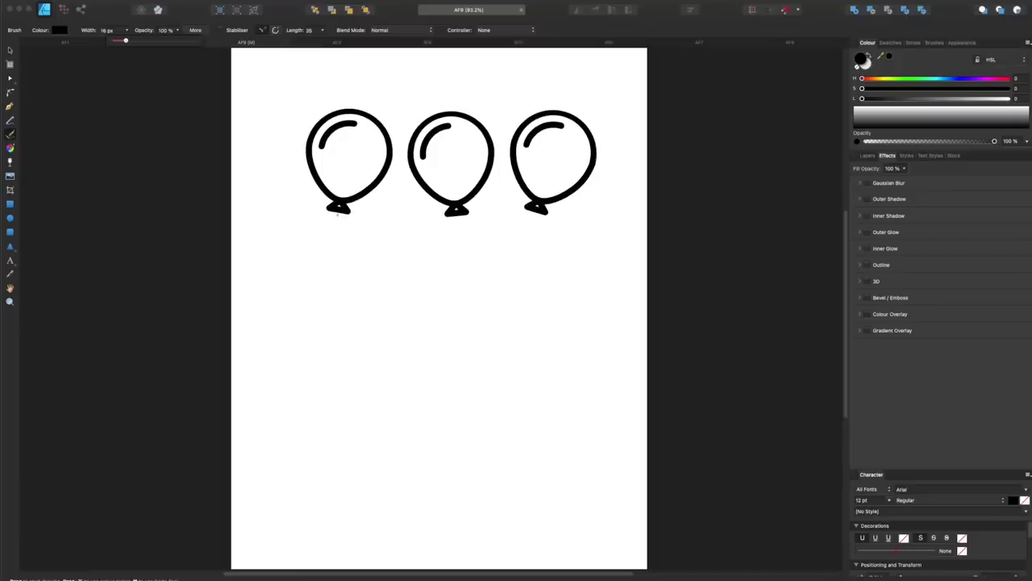
{"action": "left_click_drag", "start_coordinate": [541, 343], "coordinate": [506, 457]}
{"action": "mouse_move", "coordinate": [316, 281]}
{"action": "left_mouse_down"}
{"action": "mouse_move", "coordinate": [349, 358]}
{"action": "mouse_move", "coordinate": [326, 458]}
{"action": "mouse_move", "coordinate": [347, 497]}
{"action": "left_mouse_up"}
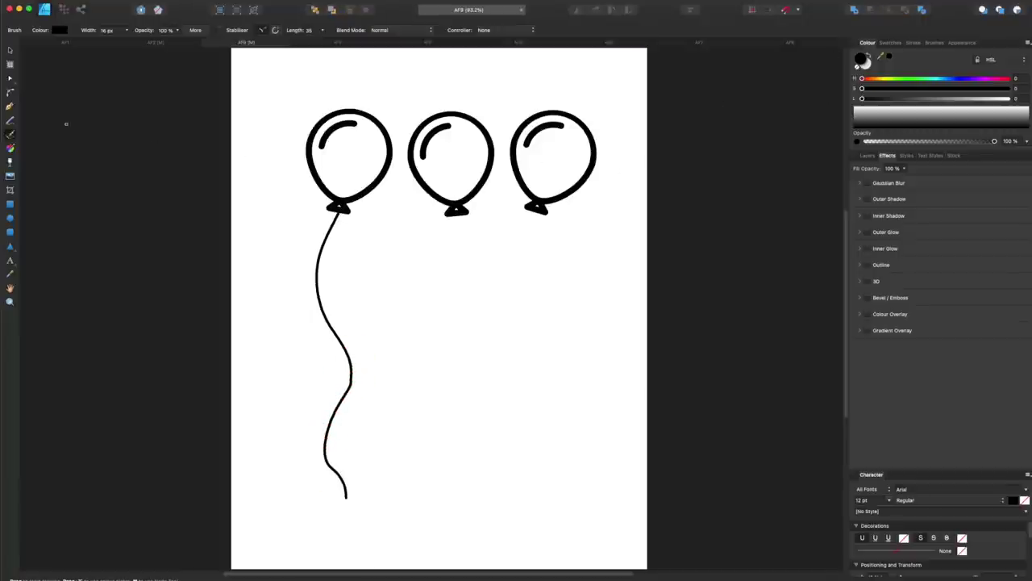
Step: Apply the dash line style to the wavy string's stroke
{"action": "left_click", "coordinate": [10, 51]}
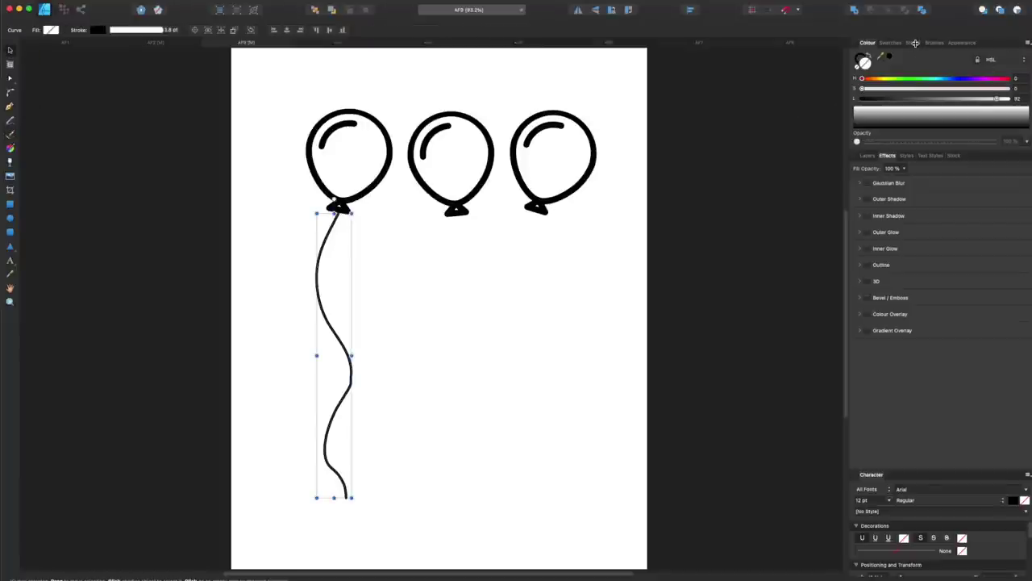
{"action": "left_click", "coordinate": [914, 43]}
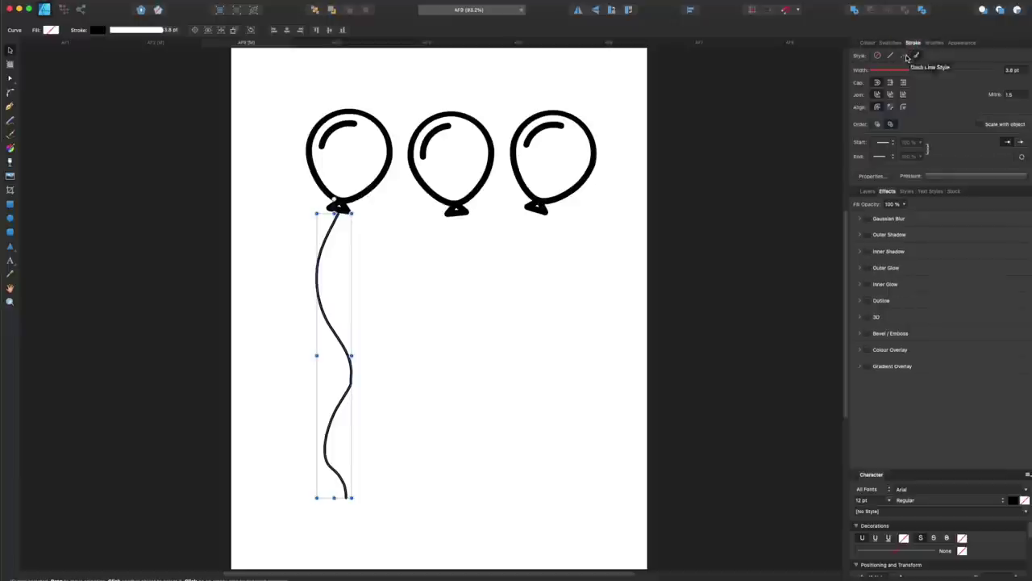
{"action": "left_click", "coordinate": [904, 56]}
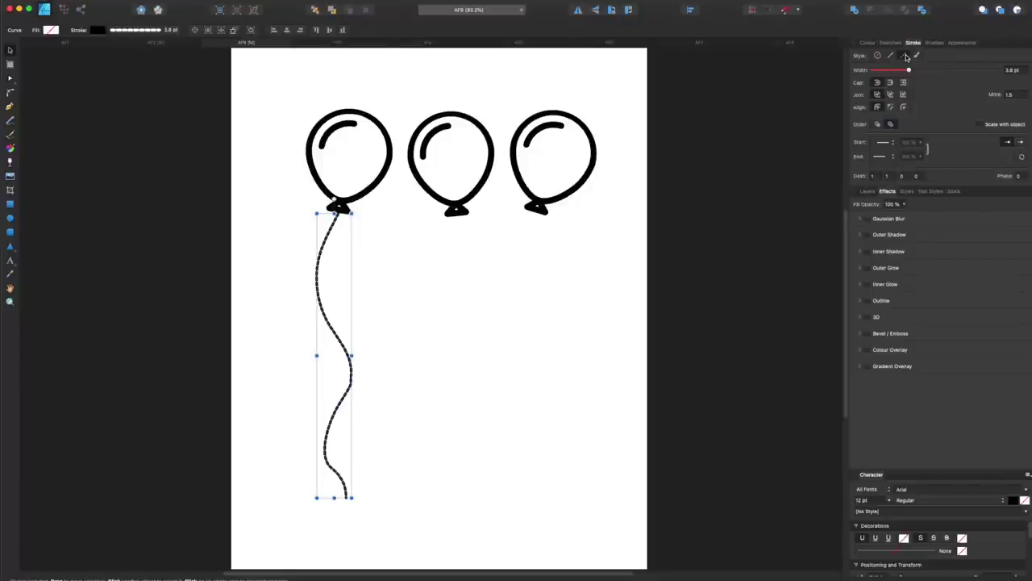
{"action": "key", "text": "super+equal"}
{"action": "key", "text": "super+equal"}
{"action": "key", "text": "super+minus"}
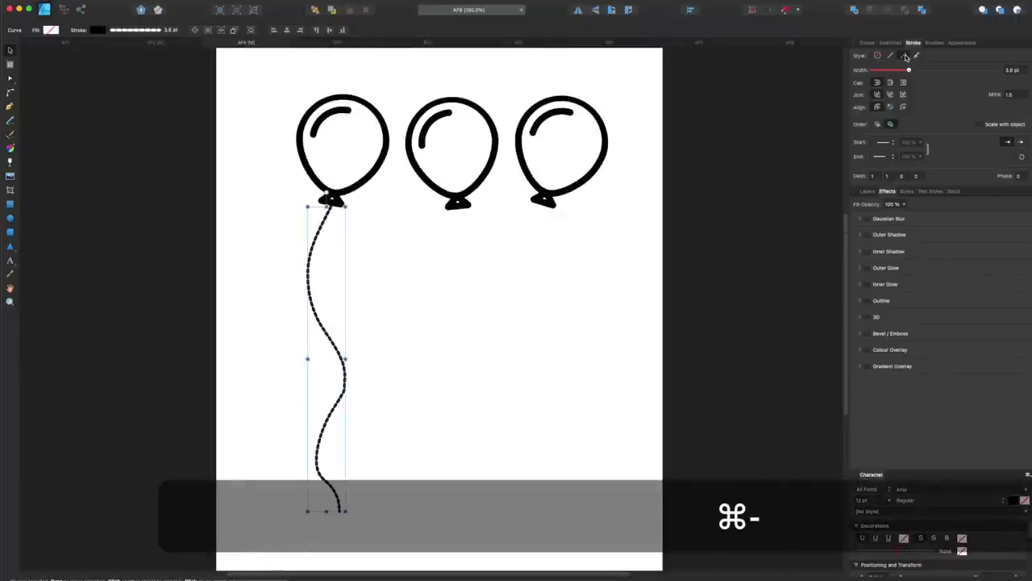
Step: Set the wavy string's dash pattern to 2, 3, 0, 0 with a stroke width of 4 pt
{"action": "left_click", "coordinate": [874, 176]}
{"action": "type", "text": "22"}
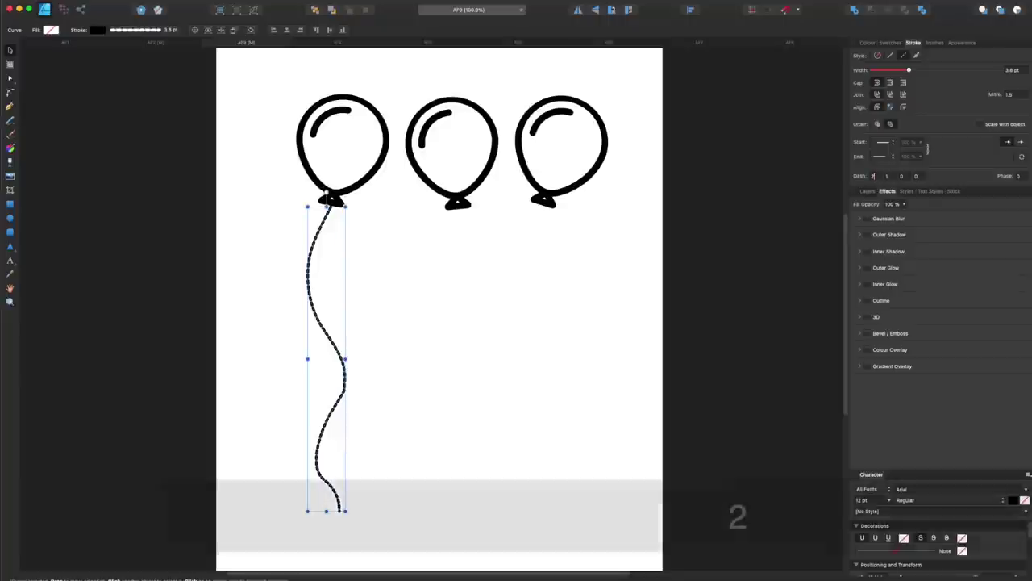
{"action": "left_click", "coordinate": [888, 176]}
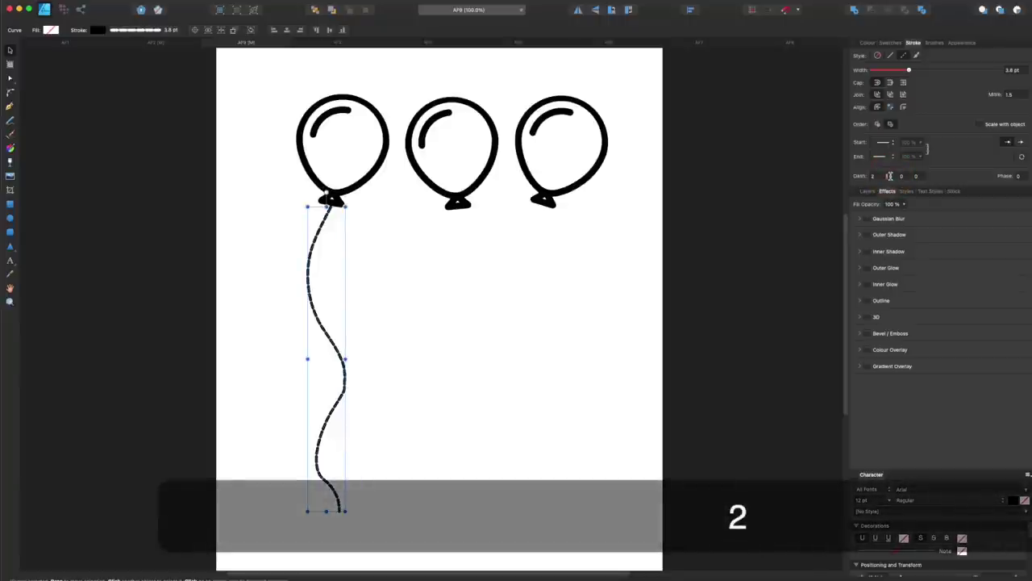
{"action": "type", "text": "3"}
{"action": "left_click", "coordinate": [917, 176]}
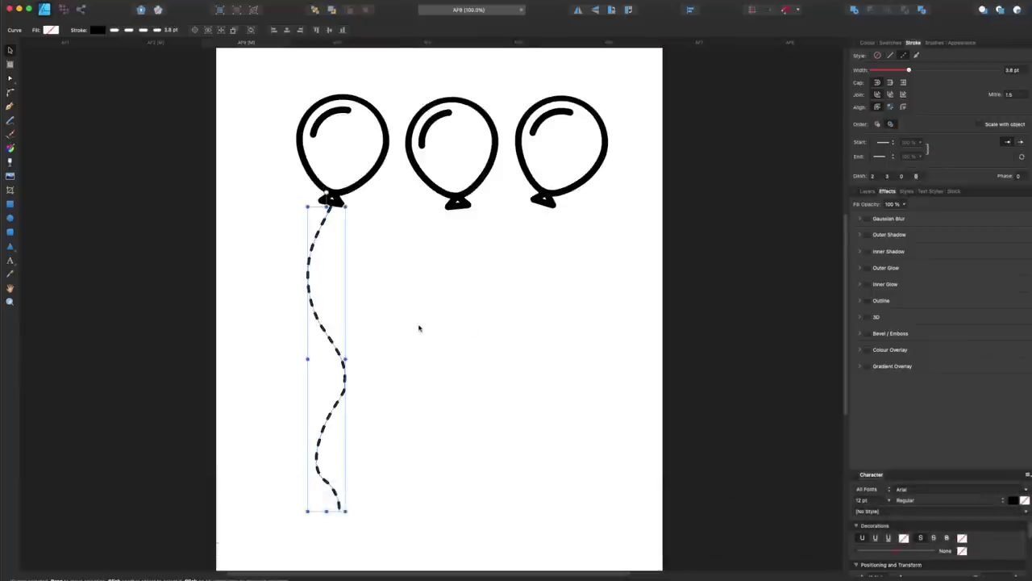
{"action": "key", "text": "super+equal"}
{"action": "key", "text": "super+minus"}
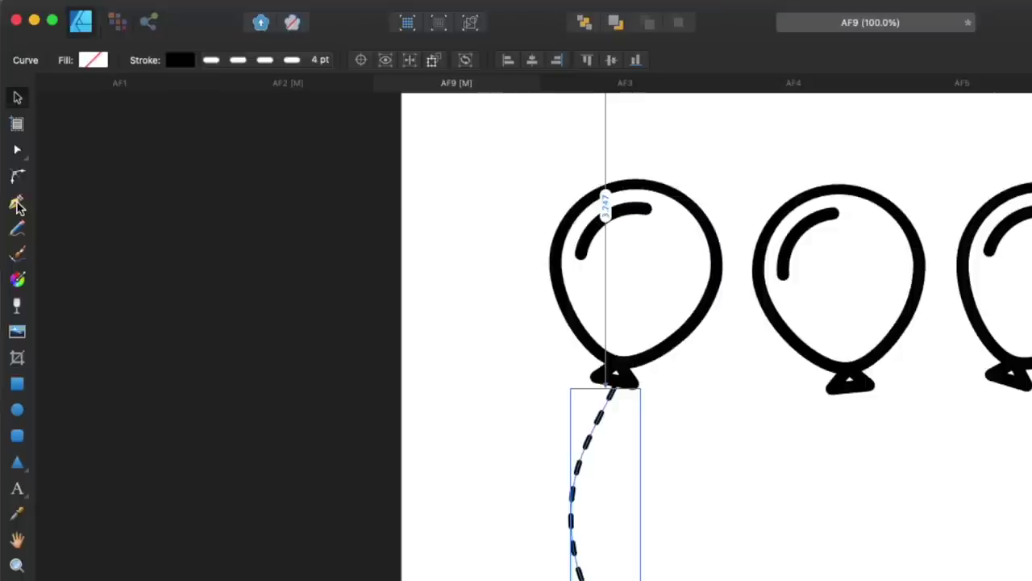
Step: Draw a dashed zigzag string of five straight segments below the middle balloon with the Pen tool, and end the path
{"action": "left_click", "coordinate": [10, 106]}
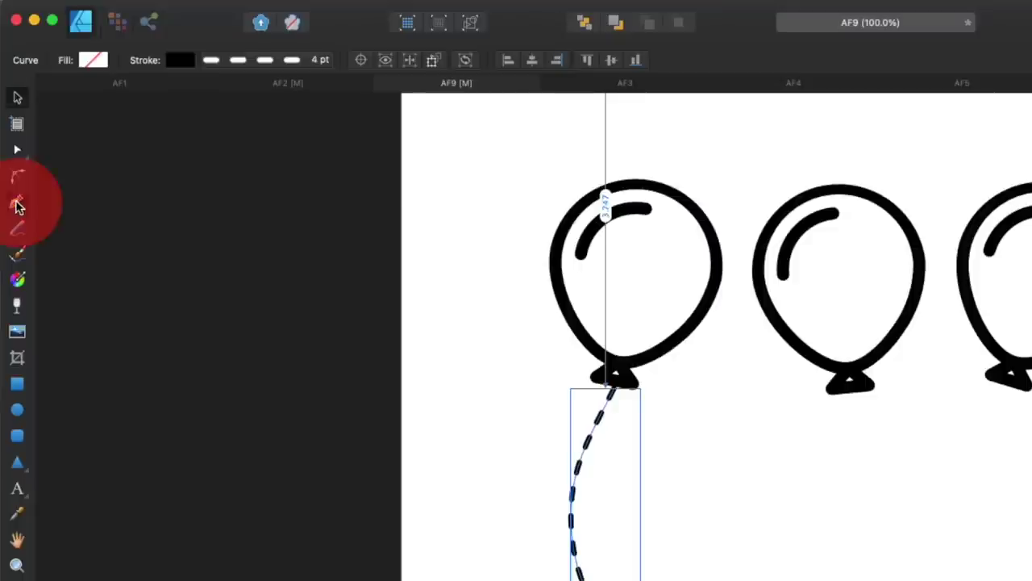
{"action": "left_click", "coordinate": [424, 260]}
{"action": "left_click", "coordinate": [468, 320]}
{"action": "left_click", "coordinate": [433, 390]}
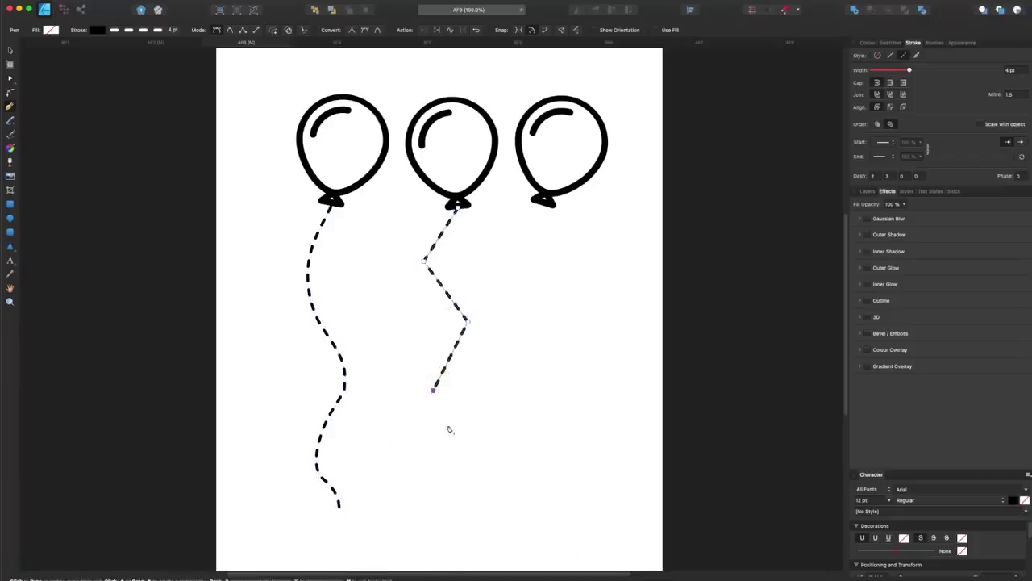
{"action": "left_click", "coordinate": [465, 456]}
{"action": "left_click", "coordinate": [442, 501]}
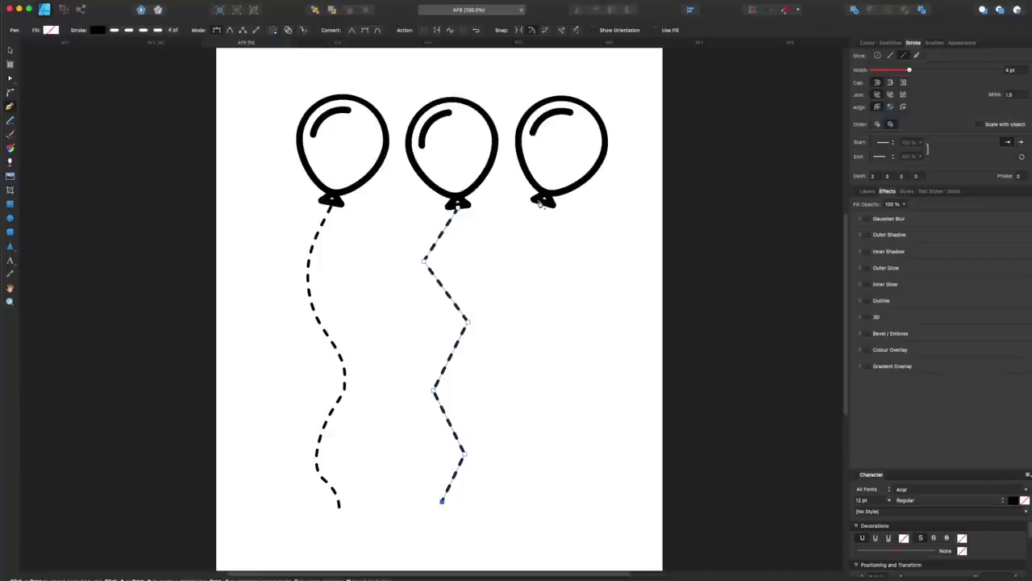
{"action": "key", "text": "Escape"}
Step: Draw a dashed square-stepped string below the third balloon with the Pen tool, ending level with the other strings
{"action": "left_click", "coordinate": [542, 205]}
{"action": "left_click", "coordinate": [529, 234]}
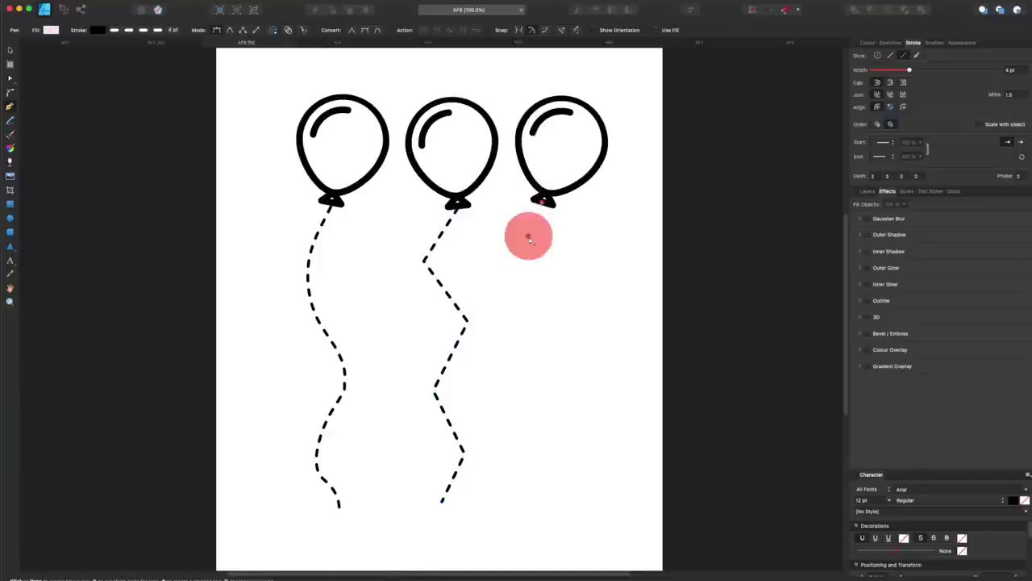
{"action": "left_click", "coordinate": [584, 243]}
{"action": "left_click", "coordinate": [586, 300]}
{"action": "left_click", "coordinate": [529, 303]}
{"action": "left_click", "coordinate": [531, 362]}
{"action": "left_click", "coordinate": [595, 364]}
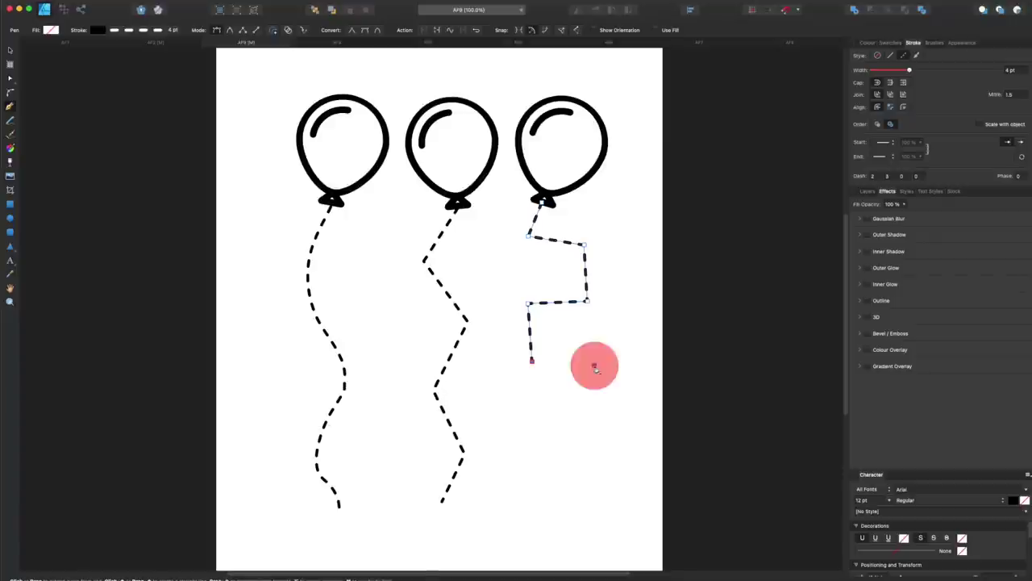
{"action": "left_click", "coordinate": [595, 430]}
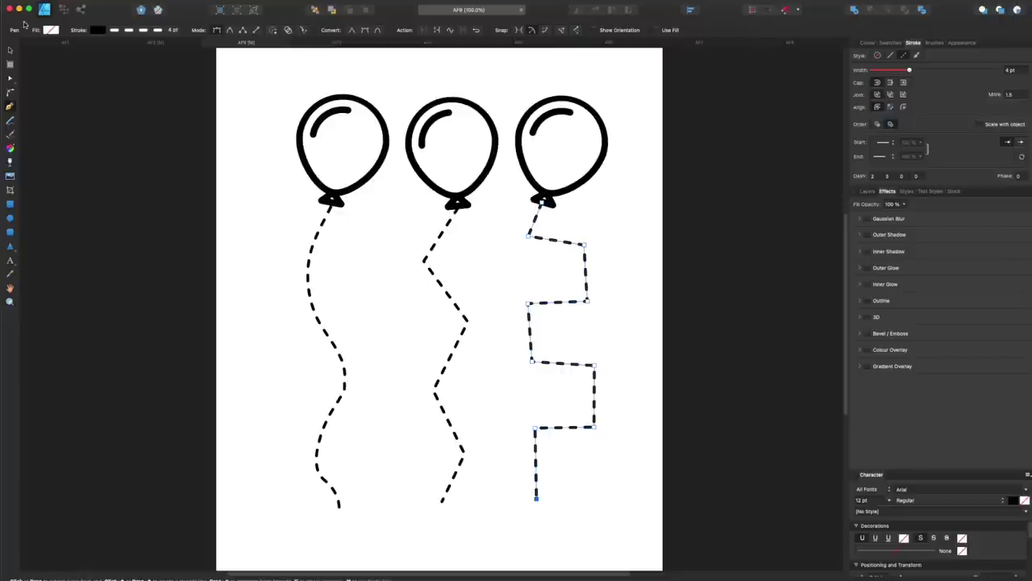
Step: Copy the scissors graphic from the other open document, paste it into AF9 and select it
{"action": "left_click", "coordinate": [148, 44]}
{"action": "key", "text": "super+c"}
{"action": "left_click", "coordinate": [246, 42]}
{"action": "key", "text": "super+v"}
{"action": "left_click", "coordinate": [243, 308]}
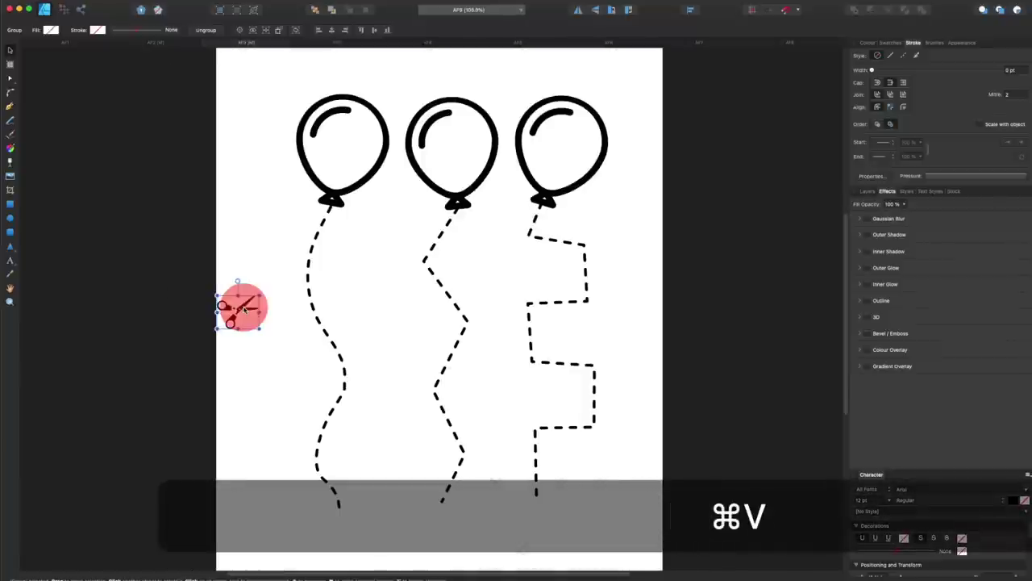
Step: Place the scissors upright at the wavy string's lower end, and duplicate them for the zigzag and stepped strings
{"action": "left_click_drag", "start_coordinate": [246, 310], "coordinate": [354, 485]}
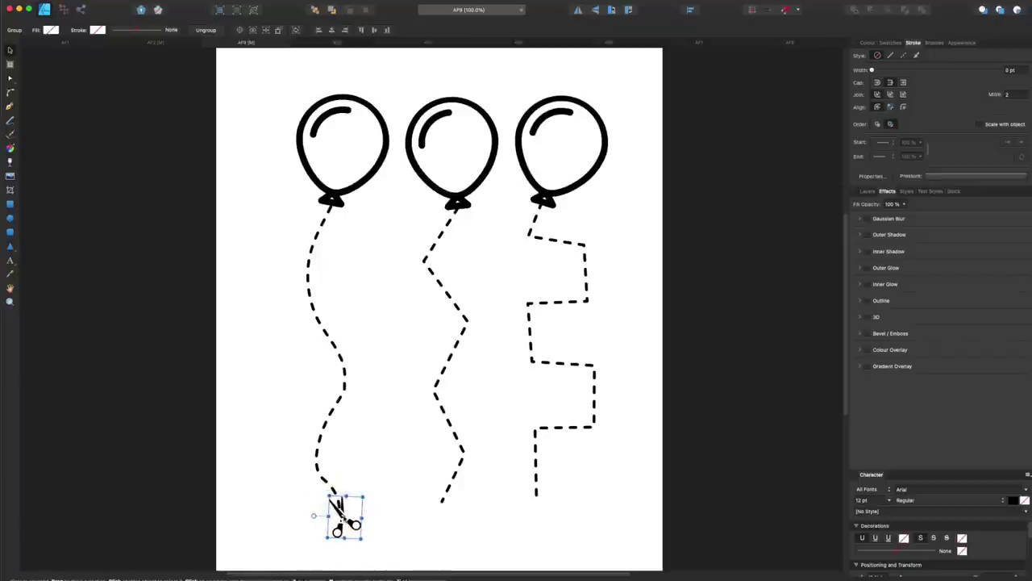
{"action": "left_click_drag", "start_coordinate": [343, 519], "coordinate": [410, 522]}
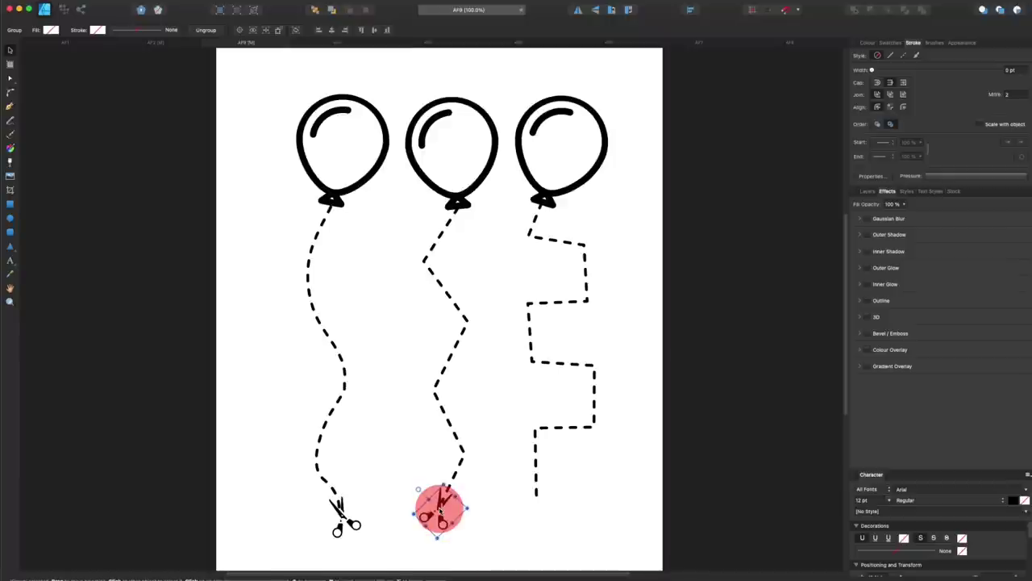
{"action": "left_click_drag", "start_coordinate": [439, 510], "coordinate": [493, 513]}
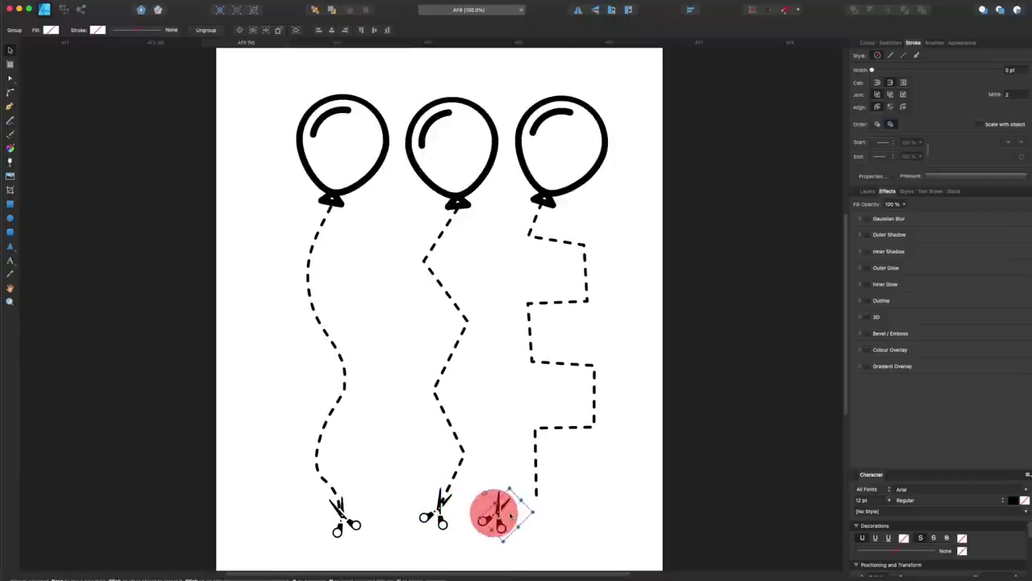
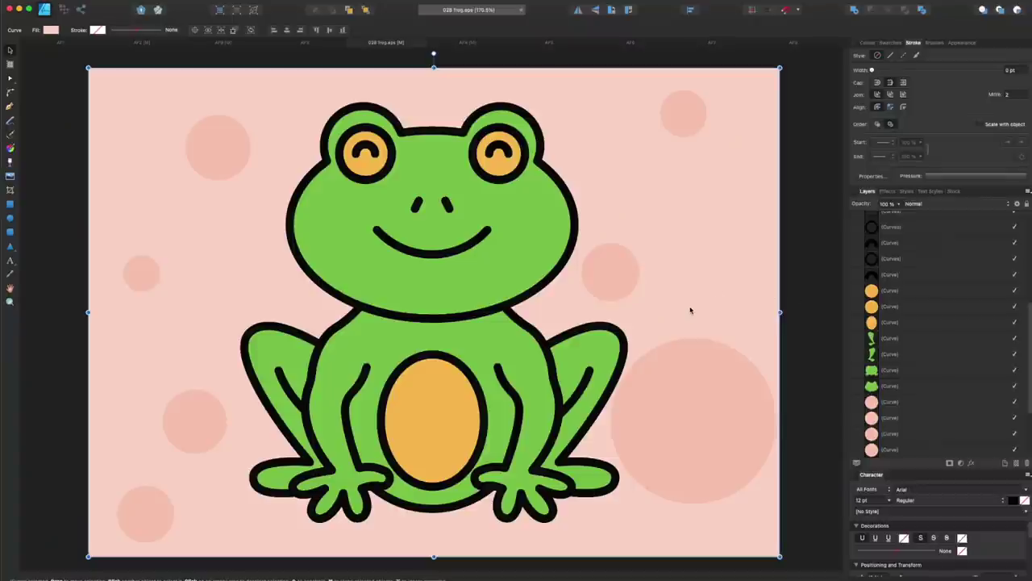
{"action": "left_click", "coordinate": [620, 286]}
{"action": "left_click", "coordinate": [500, 273]}
{"action": "left_click", "coordinate": [450, 422]}
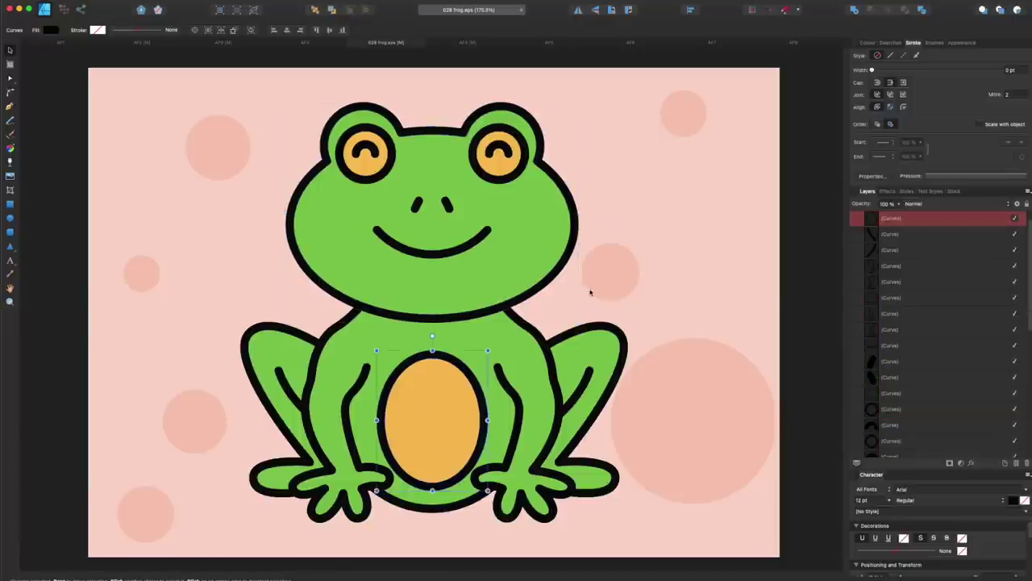
{"action": "left_click", "coordinate": [608, 279]}
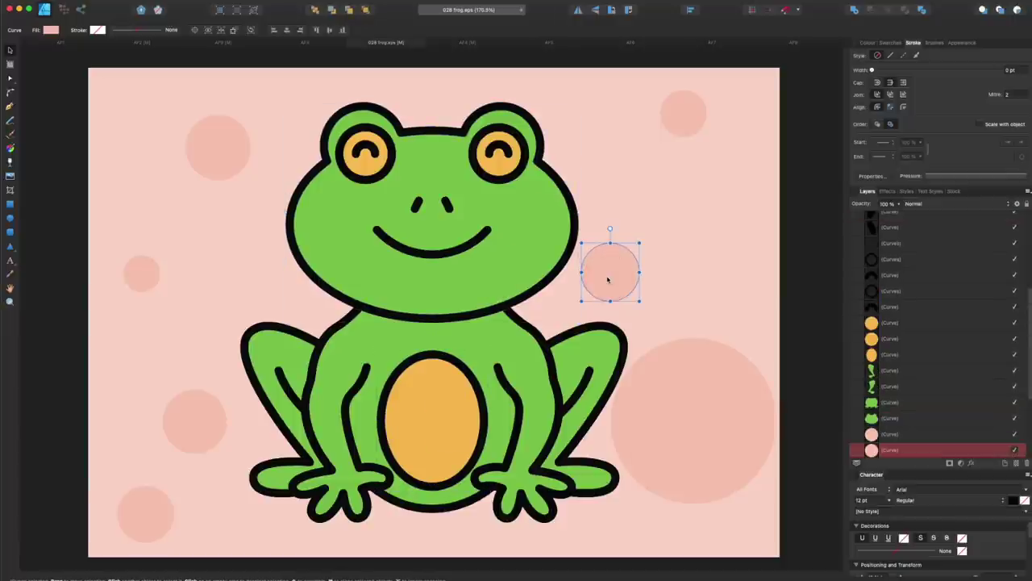
{"action": "key", "text": "BackSpace"}
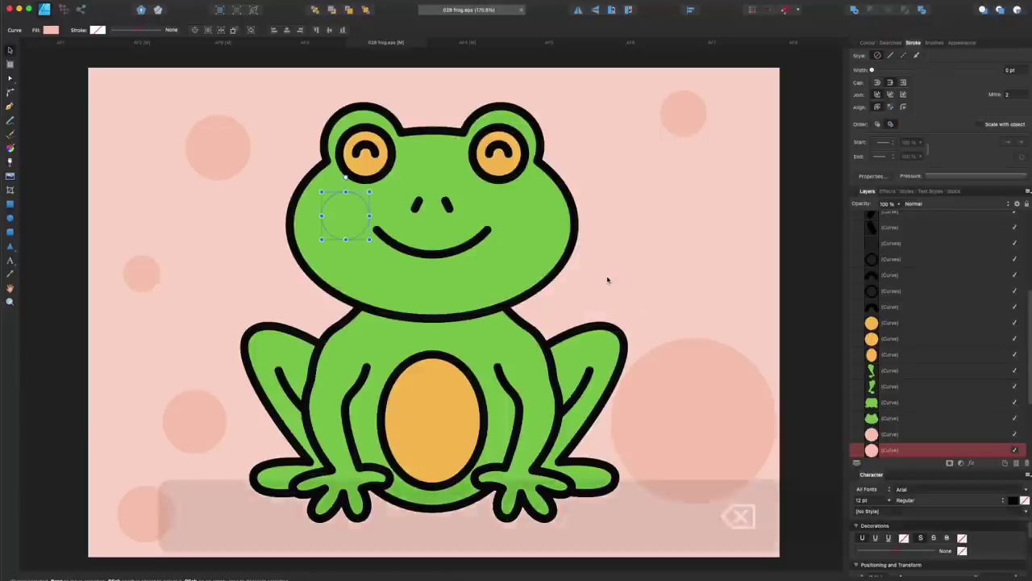
{"action": "key", "text": "super+z"}
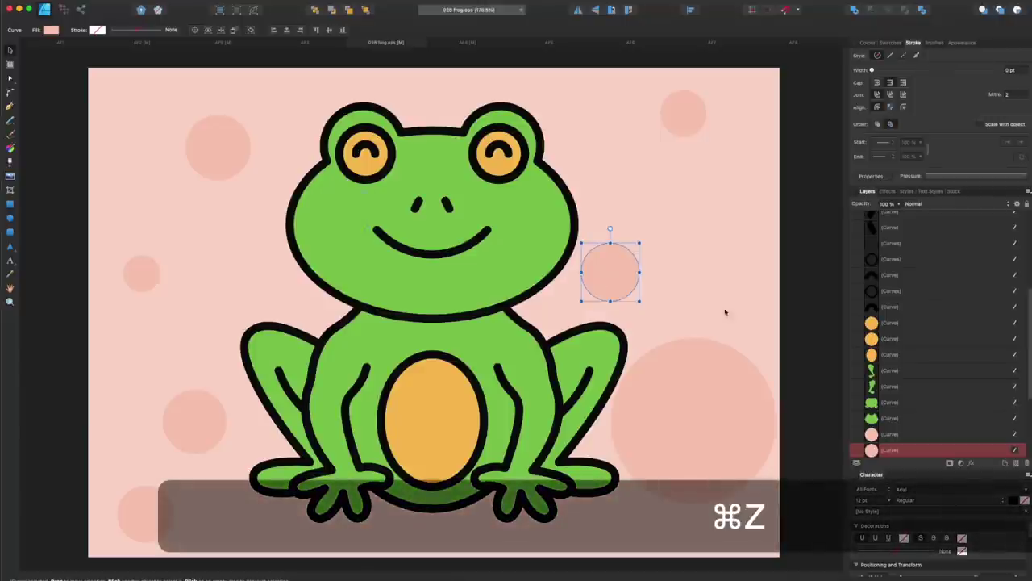
Step: Delete all the frog's orange and green fill shapes together with the pink circles and background, keeping the black outlines
{"action": "scroll", "coordinate": [938, 312], "scroll_direction": "down", "scroll_amount": 1}
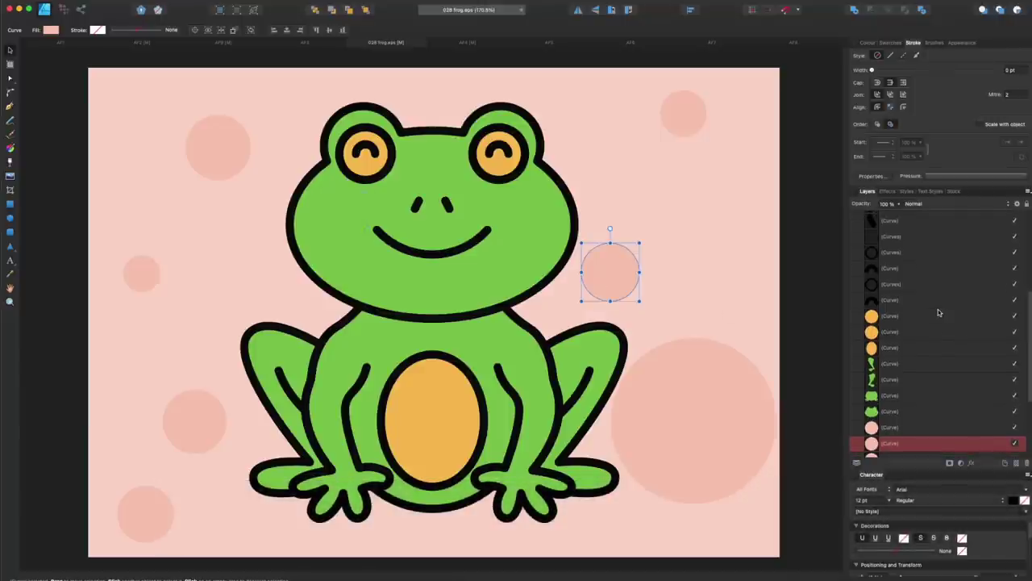
{"action": "left_click", "coordinate": [936, 320]}
{"action": "scroll", "coordinate": [938, 339], "scroll_direction": "down", "scroll_amount": 5}
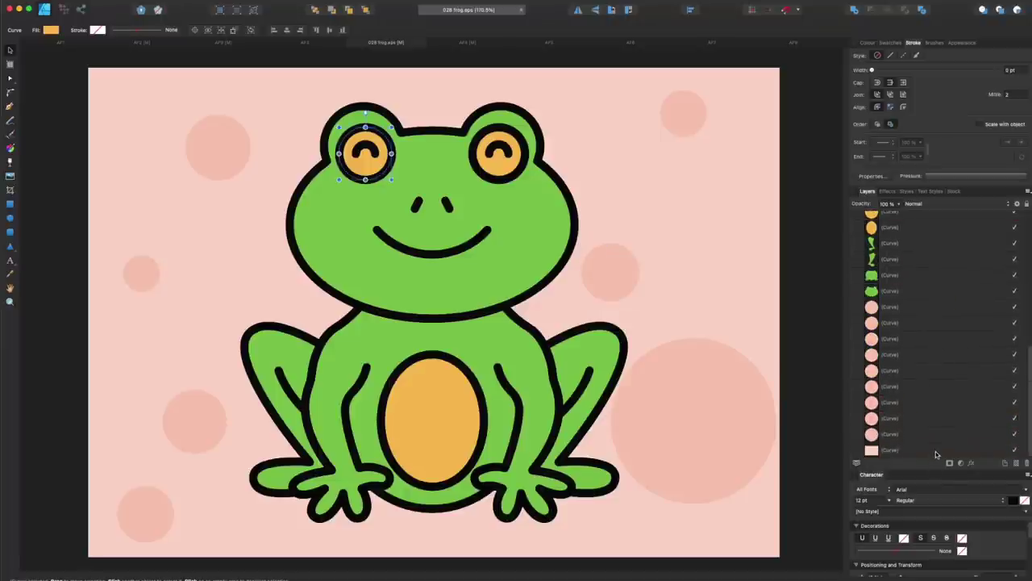
{"action": "left_click", "coordinate": [935, 451], "text": "shift"}
{"action": "left_click", "coordinate": [942, 452]}
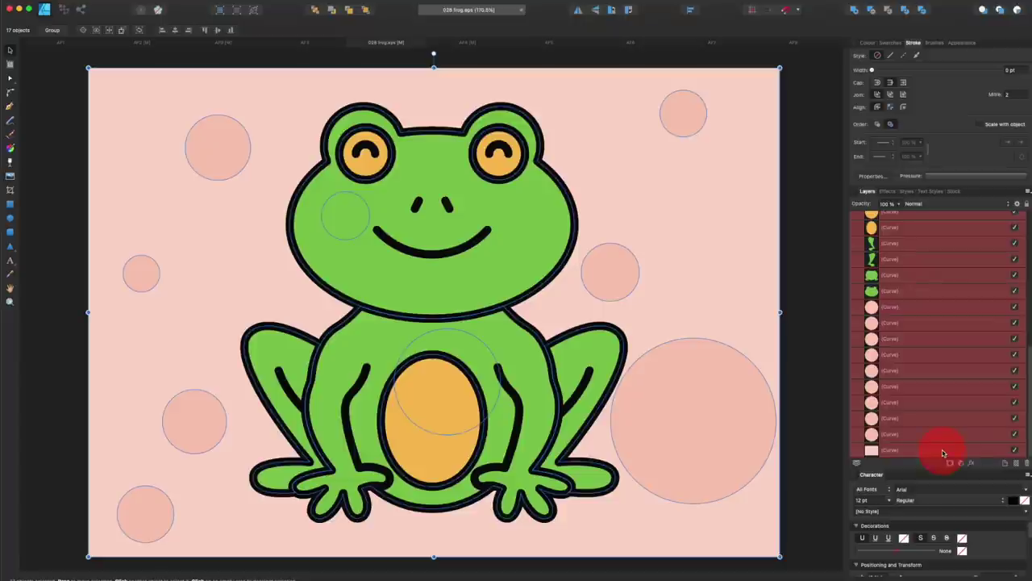
{"action": "left_click", "coordinate": [1026, 464]}
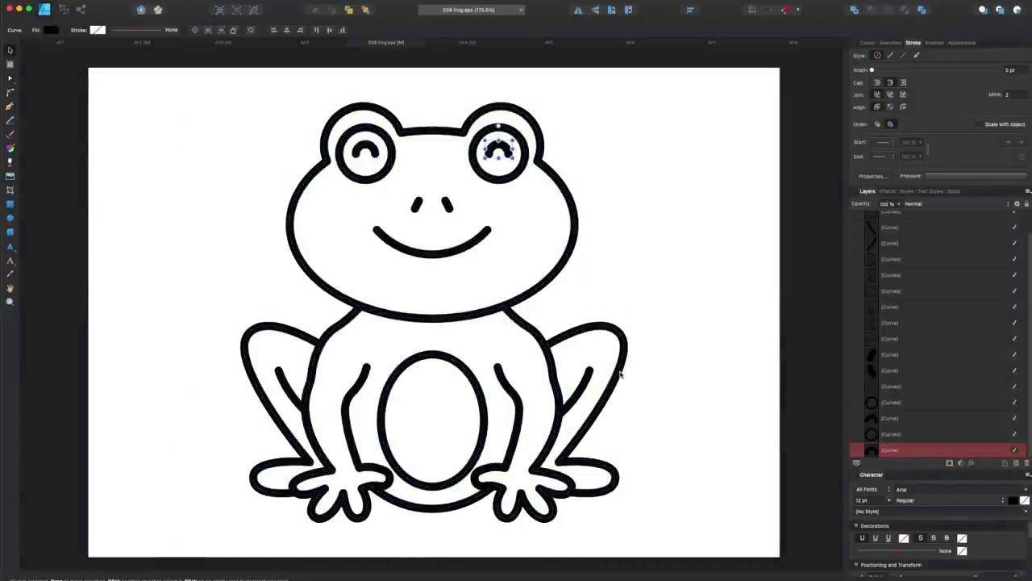
{"action": "left_click", "coordinate": [652, 369]}
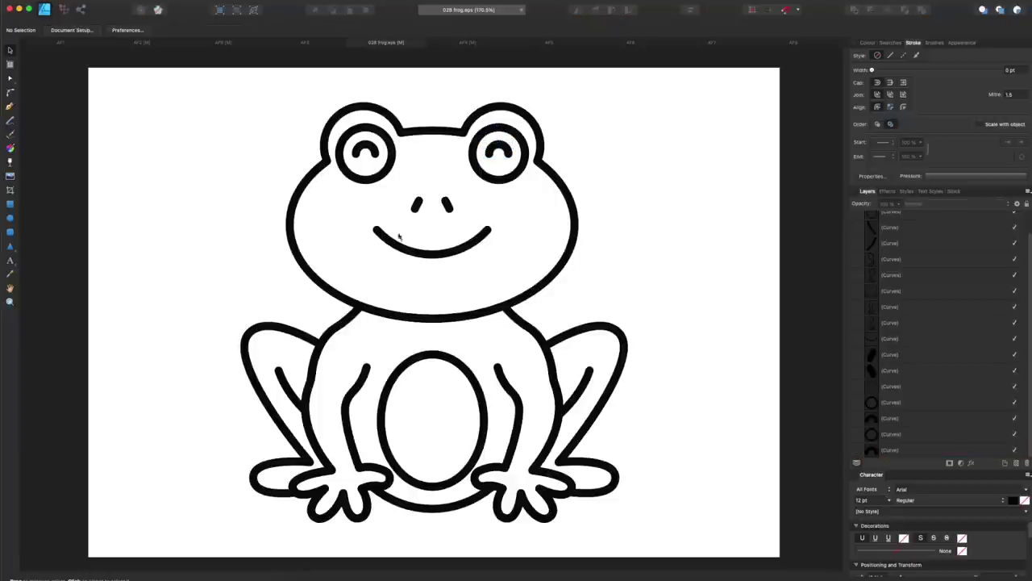
Step: Copy all of the frog's outline curves and switch to the AF4 document
{"action": "left_click_drag", "start_coordinate": [187, 99], "coordinate": [669, 527]}
{"action": "key", "text": "super+c"}
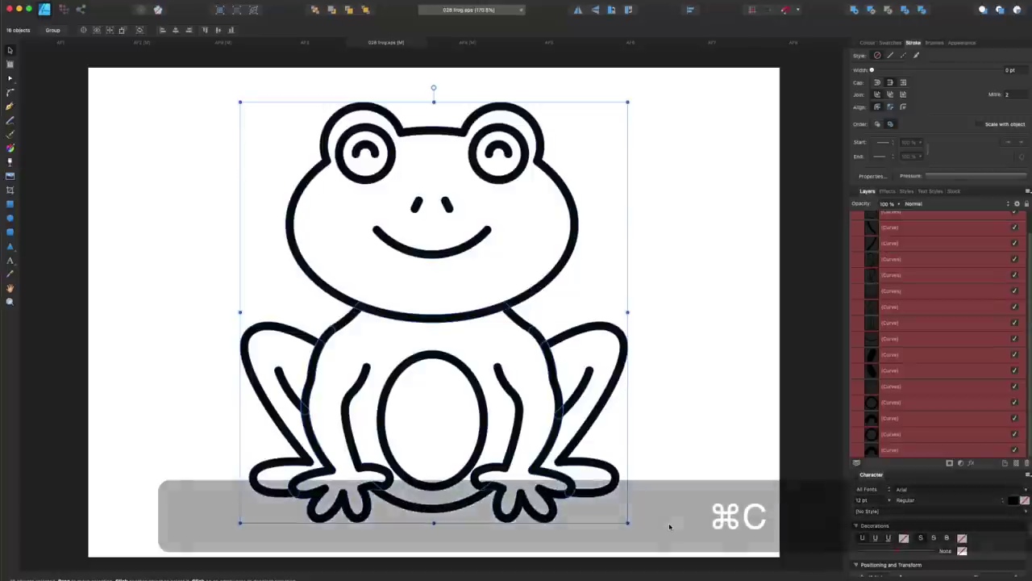
{"action": "left_click", "coordinate": [469, 44]}
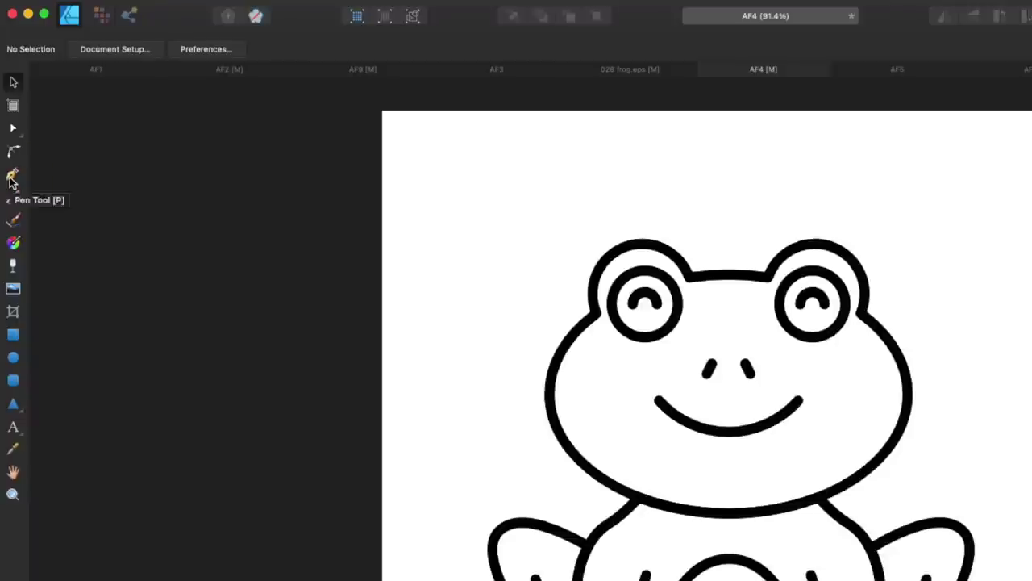
Step: Trace a dashed 5.5 pt cutting line around the frog's head with the Pen tool, over both eyes and down to the neck
{"action": "left_click", "coordinate": [12, 176]}
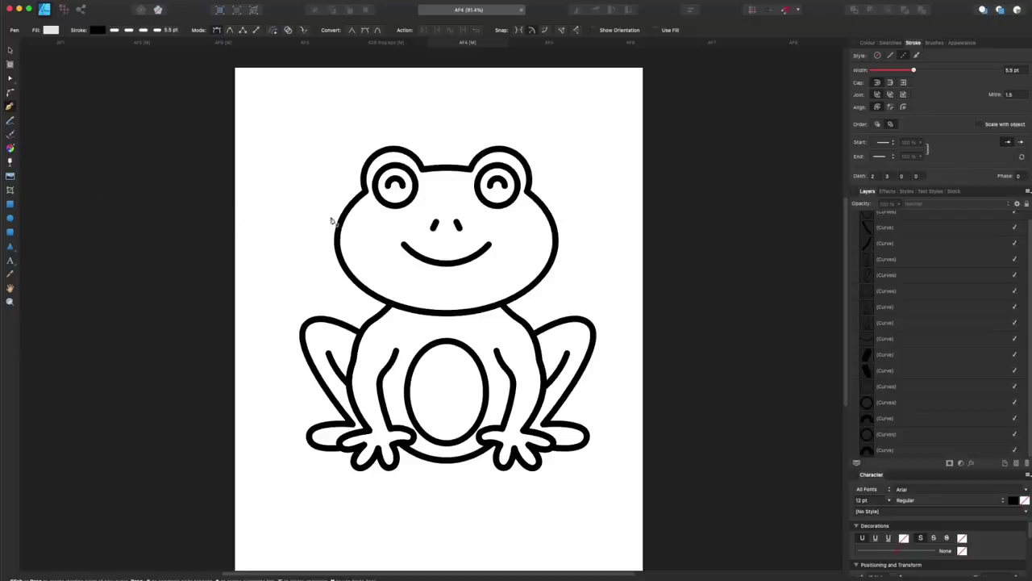
{"action": "left_click_drag", "start_coordinate": [351, 187], "coordinate": [395, 162]}
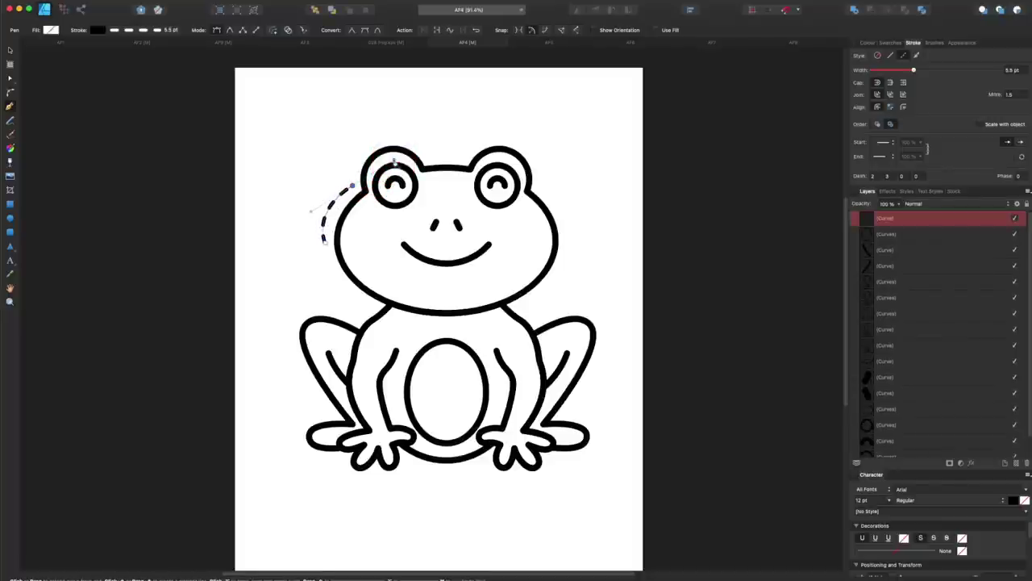
{"action": "left_click", "coordinate": [395, 162]}
{"action": "left_click_drag", "start_coordinate": [428, 162], "coordinate": [491, 213]}
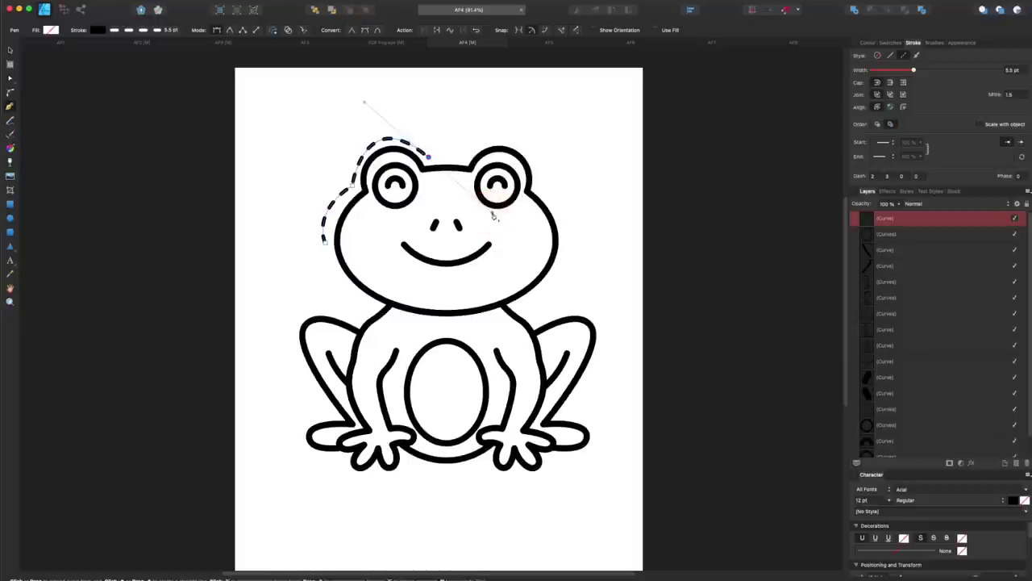
{"action": "left_click", "coordinate": [465, 160]}
{"action": "left_click_drag", "start_coordinate": [542, 185], "coordinate": [519, 302]}
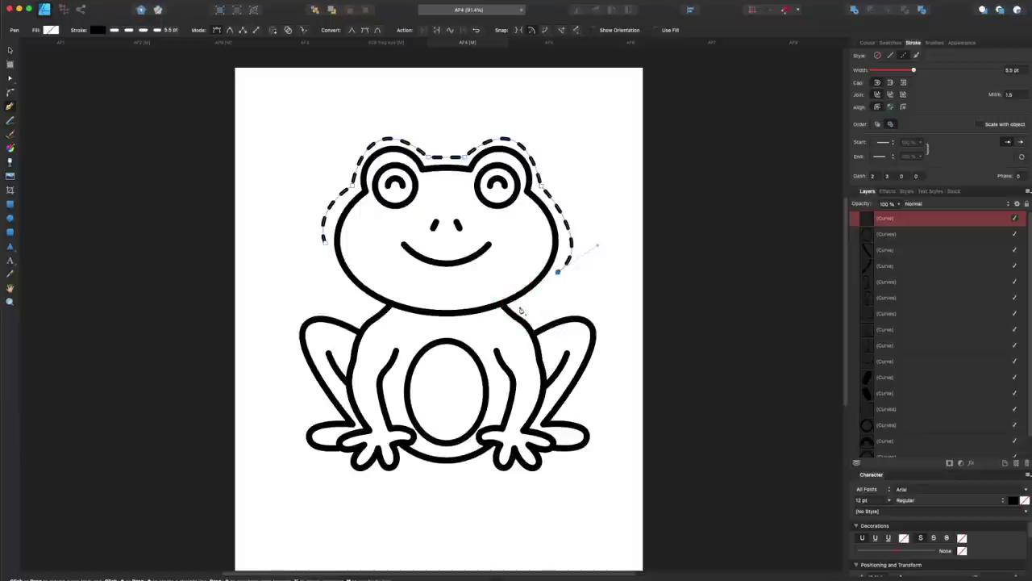
{"action": "left_click", "coordinate": [520, 304]}
{"action": "mouse_move", "coordinate": [514, 311]}
{"action": "left_mouse_down"}
{"action": "mouse_move", "coordinate": [508, 298]}
{"action": "mouse_move", "coordinate": [518, 306]}
{"action": "left_mouse_up"}
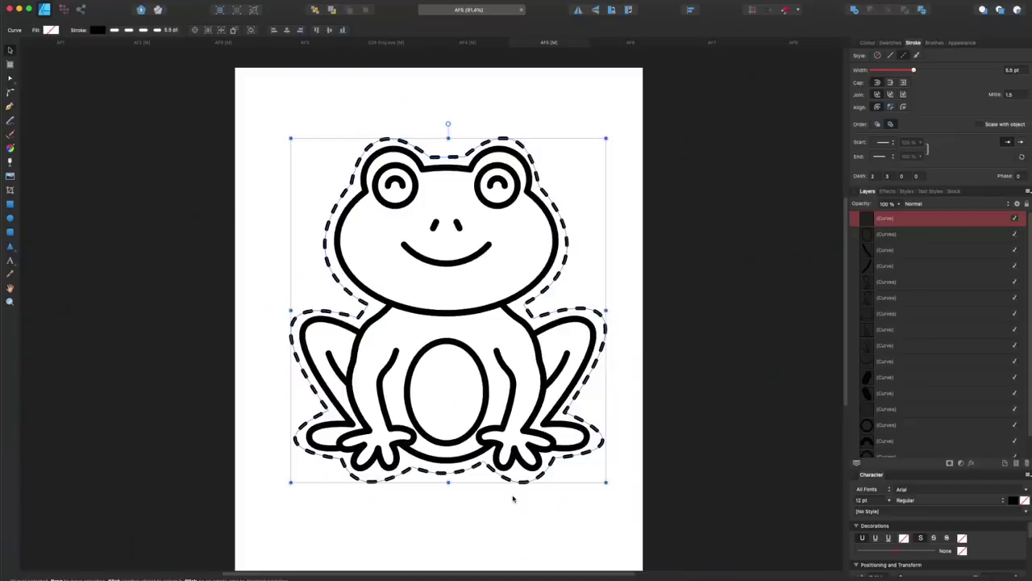
Step: Paste the scissors graphic into AF5 and place it on the dashed cutting line below the frog's foot
{"action": "left_click", "coordinate": [511, 490]}
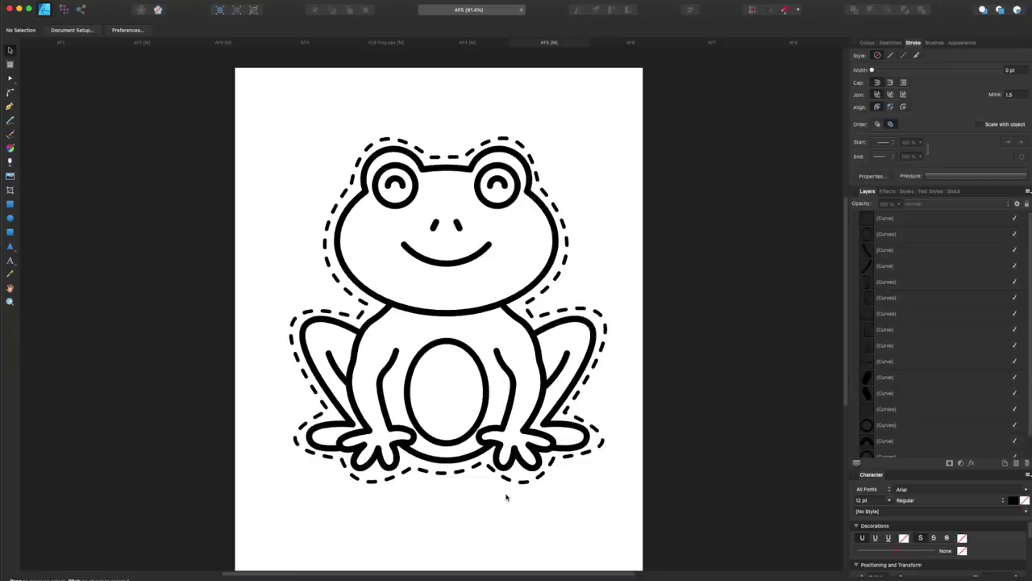
{"action": "key", "text": "super+v"}
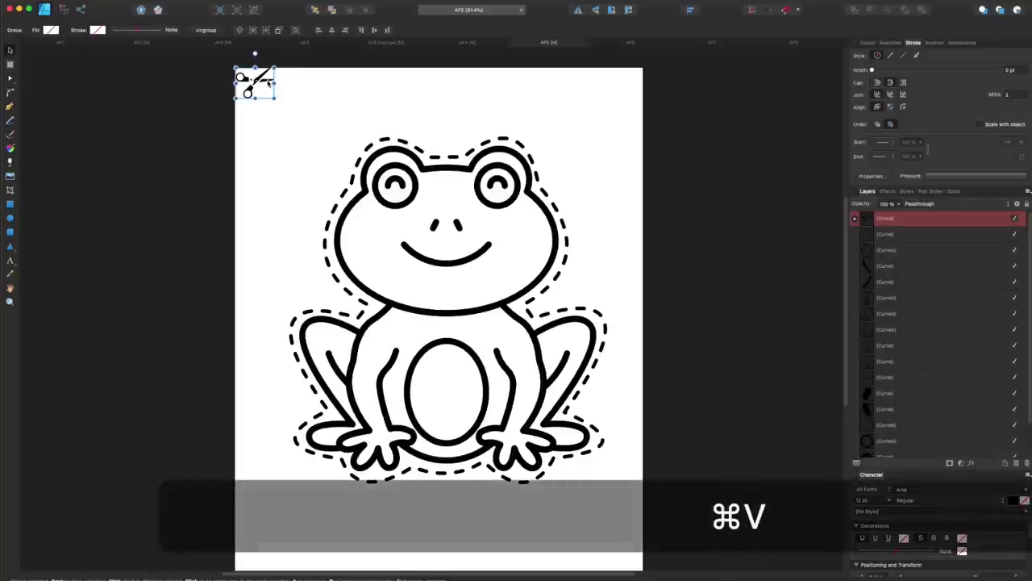
{"action": "left_click_drag", "start_coordinate": [262, 81], "coordinate": [515, 484]}
{"action": "left_click", "coordinate": [602, 502]}
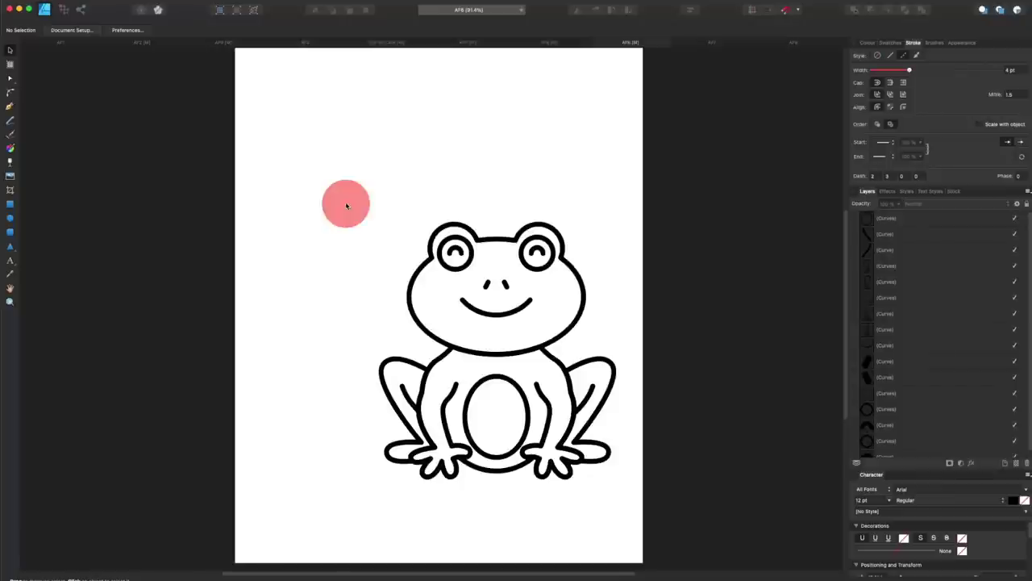
Step: Duplicate the whole frog in AF6 and scale the copy down to a small reference picture in the page's upper-left corner
{"action": "left_click_drag", "start_coordinate": [346, 206], "coordinate": [632, 497]}
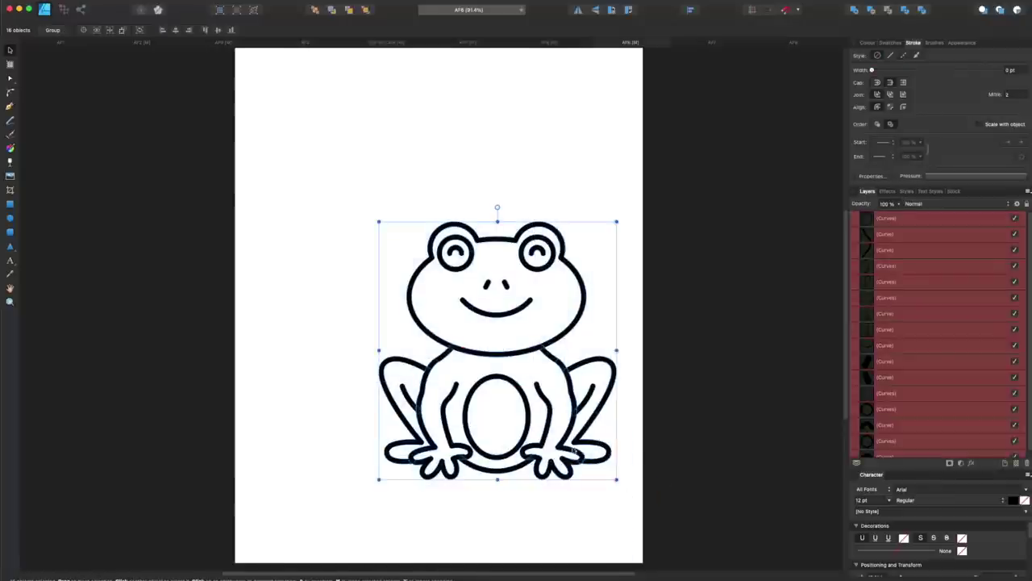
{"action": "left_click_drag", "start_coordinate": [564, 448], "coordinate": [299, 162]}
{"action": "scroll", "coordinate": [340, 211], "scroll_direction": "up", "scroll_amount": 5}
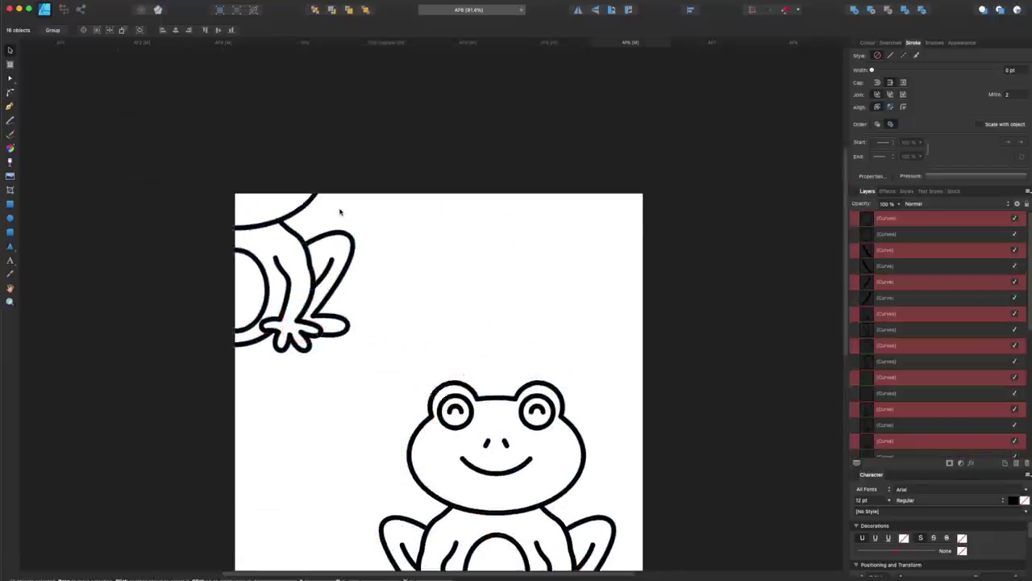
{"action": "scroll", "coordinate": [340, 212], "scroll_direction": "up", "scroll_amount": 2}
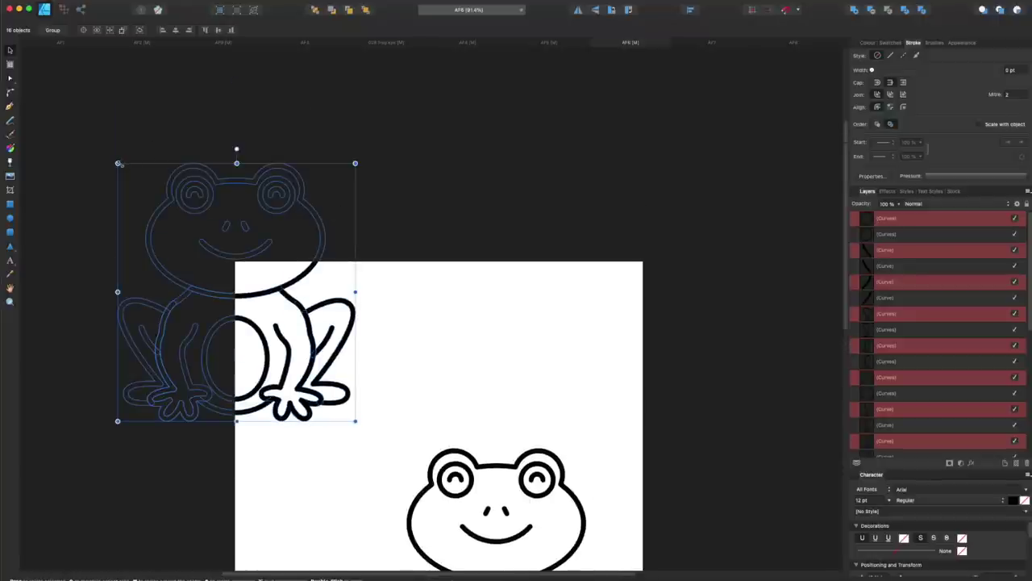
{"action": "left_click_drag", "start_coordinate": [119, 164], "coordinate": [254, 311]}
{"action": "left_click", "coordinate": [445, 380]}
{"action": "scroll", "coordinate": [445, 380], "scroll_direction": "down", "scroll_amount": 9}
{"action": "scroll", "coordinate": [444, 382], "scroll_direction": "up", "scroll_amount": 1}
{"action": "scroll", "coordinate": [444, 382], "scroll_direction": "up", "scroll_amount": 1}
{"action": "key", "text": "ctrl+z"}
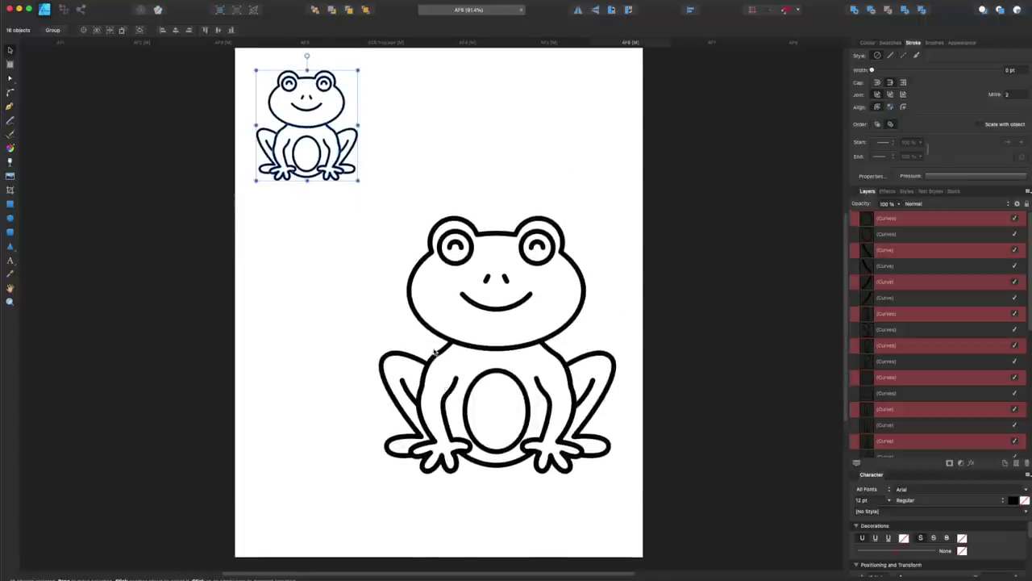
Step: Separate the large frog's head from its body, rotate it about 90° counterclockwise and place it along the page's left side
{"action": "left_click", "coordinate": [395, 211]}
{"action": "left_click_drag", "start_coordinate": [393, 208], "coordinate": [597, 326]}
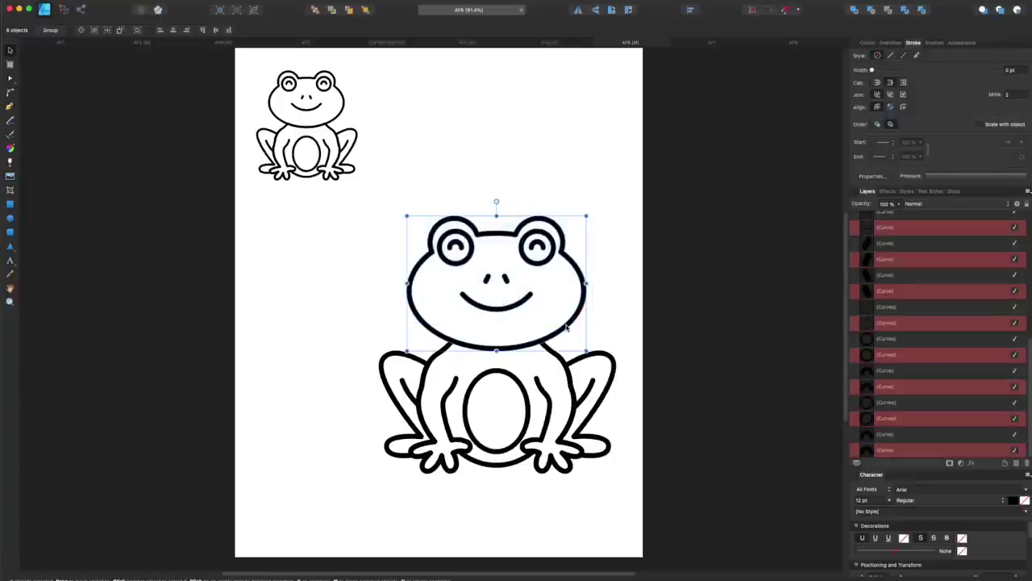
{"action": "left_click_drag", "start_coordinate": [567, 326], "coordinate": [397, 343]}
{"action": "left_click_drag", "start_coordinate": [421, 226], "coordinate": [263, 212]}
{"action": "left_click_drag", "start_coordinate": [354, 294], "coordinate": [337, 365]}
Step: Move both hind legs and the belly oval off the large frog's body into the empty area above it
{"action": "left_click", "coordinate": [608, 383]}
{"action": "left_click_drag", "start_coordinate": [607, 371], "coordinate": [576, 221]}
{"action": "left_click_drag", "start_coordinate": [402, 334], "coordinate": [431, 195]}
{"action": "left_click", "coordinate": [523, 385]}
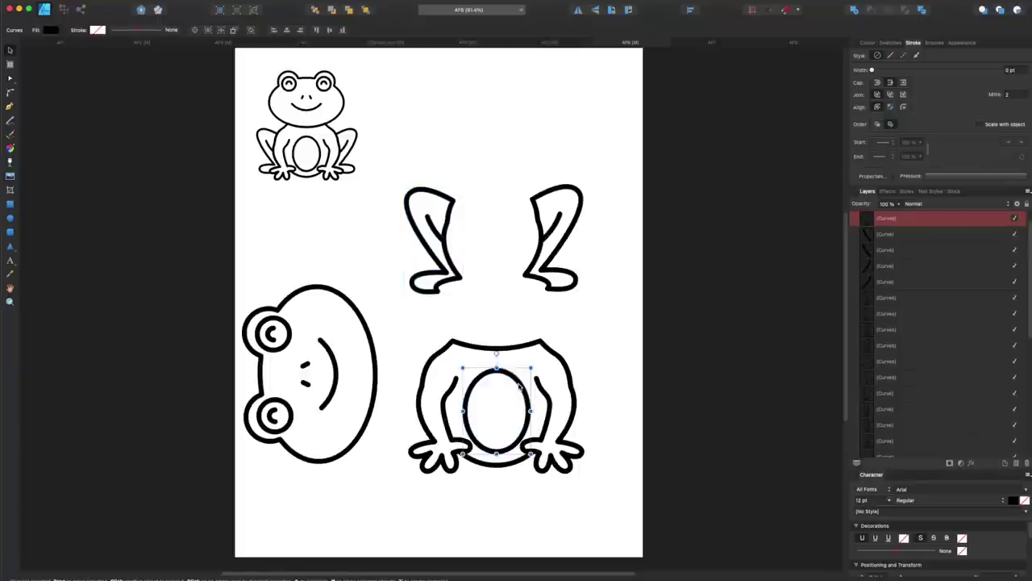
{"action": "left_click_drag", "start_coordinate": [524, 385], "coordinate": [509, 105]}
Step: Space out the body, hind legs, belly oval and rotated head so each piece has cutting room around it
{"action": "left_click_drag", "start_coordinate": [412, 331], "coordinate": [584, 493]}
{"action": "left_click_drag", "start_coordinate": [429, 86], "coordinate": [583, 338]}
{"action": "left_click_drag", "start_coordinate": [259, 278], "coordinate": [384, 487]}
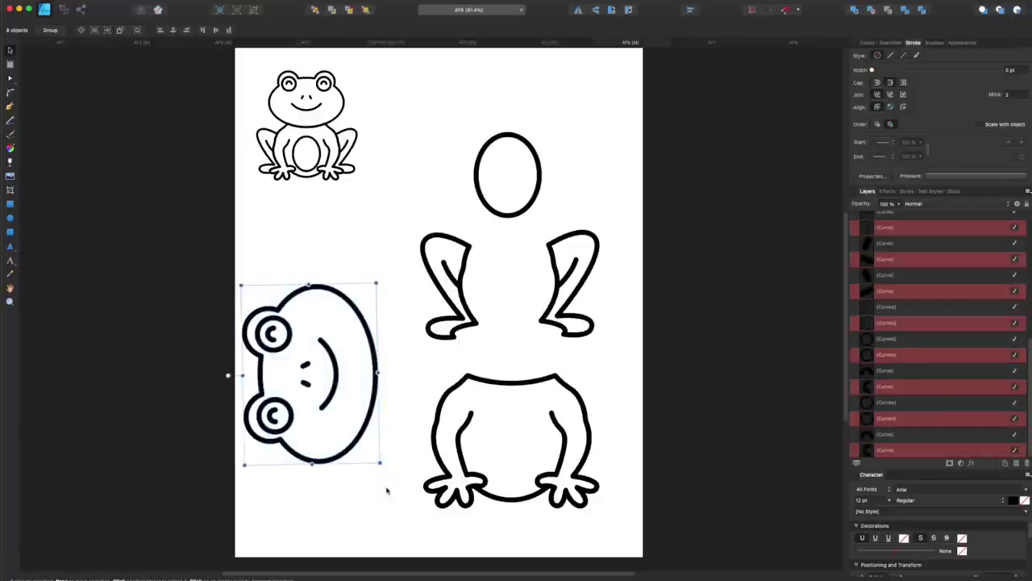
{"action": "left_click_drag", "start_coordinate": [370, 421], "coordinate": [395, 422]}
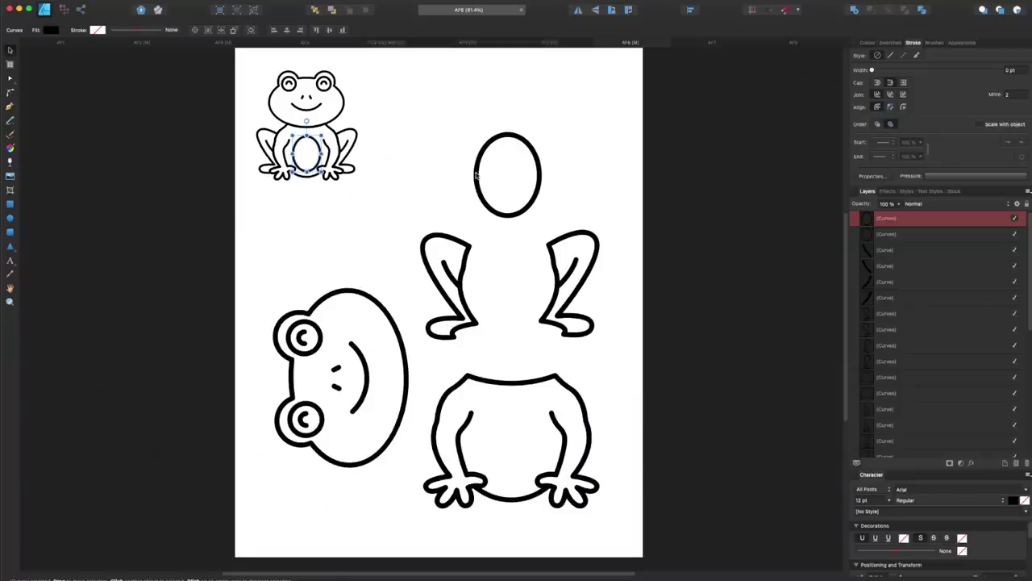
{"action": "left_click", "coordinate": [476, 174]}
{"action": "left_click", "coordinate": [444, 177]}
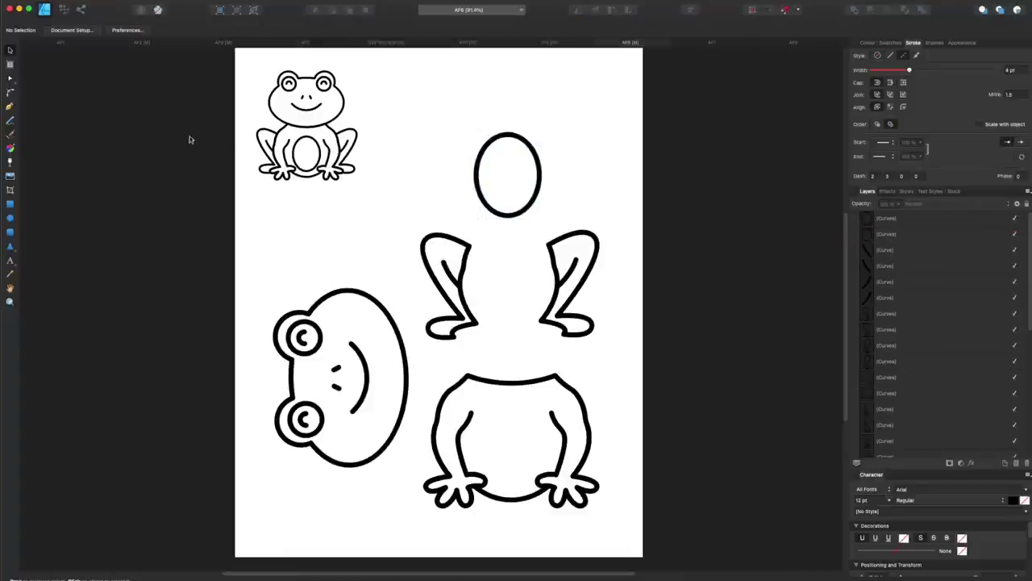
Step: Draw a closed dashed 4 pt cutting line around the belly oval with the Pen tool
{"action": "left_click", "coordinate": [10, 106]}
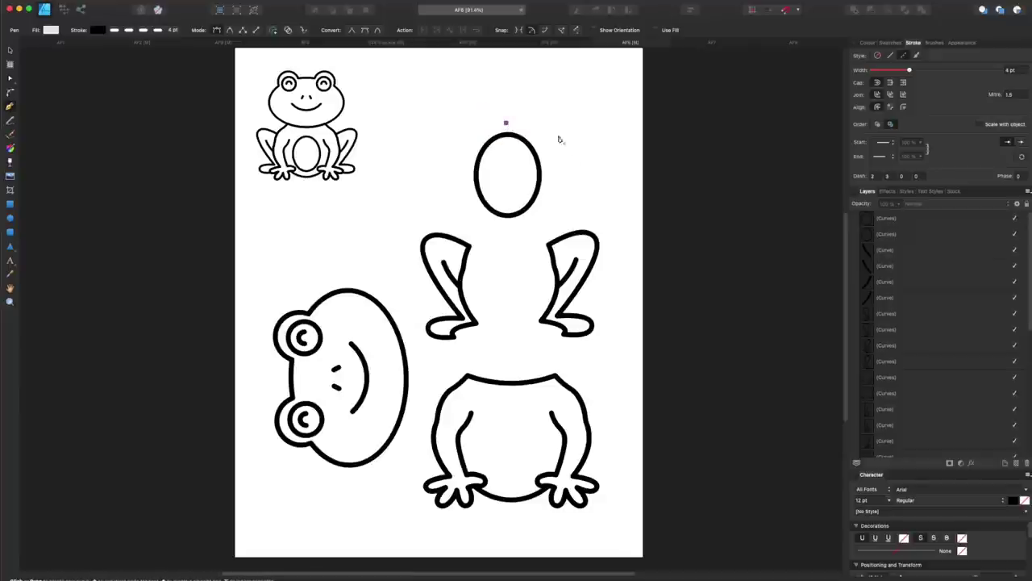
{"action": "left_click_drag", "start_coordinate": [549, 181], "coordinate": [469, 222]}
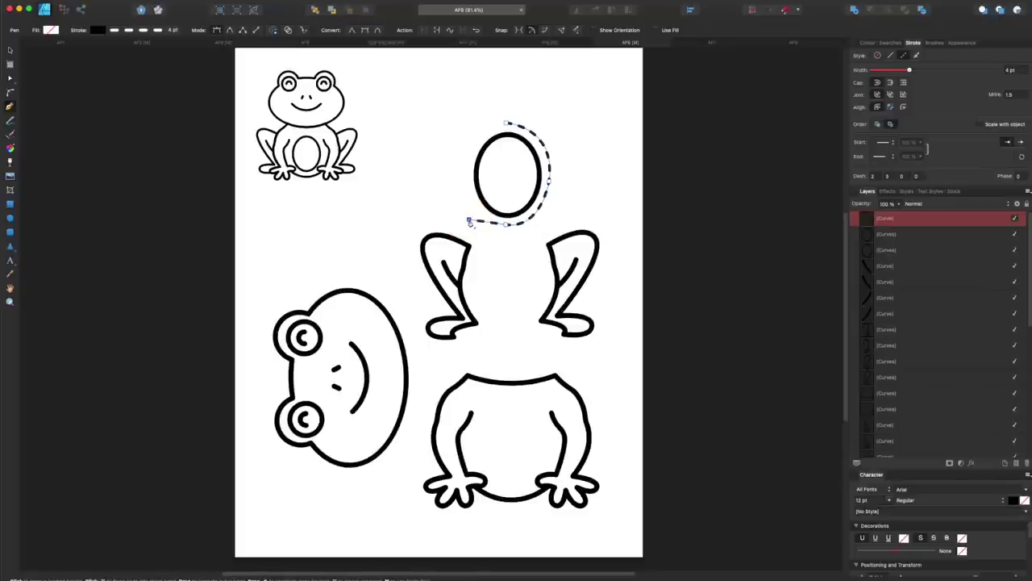
{"action": "key", "text": "super+z"}
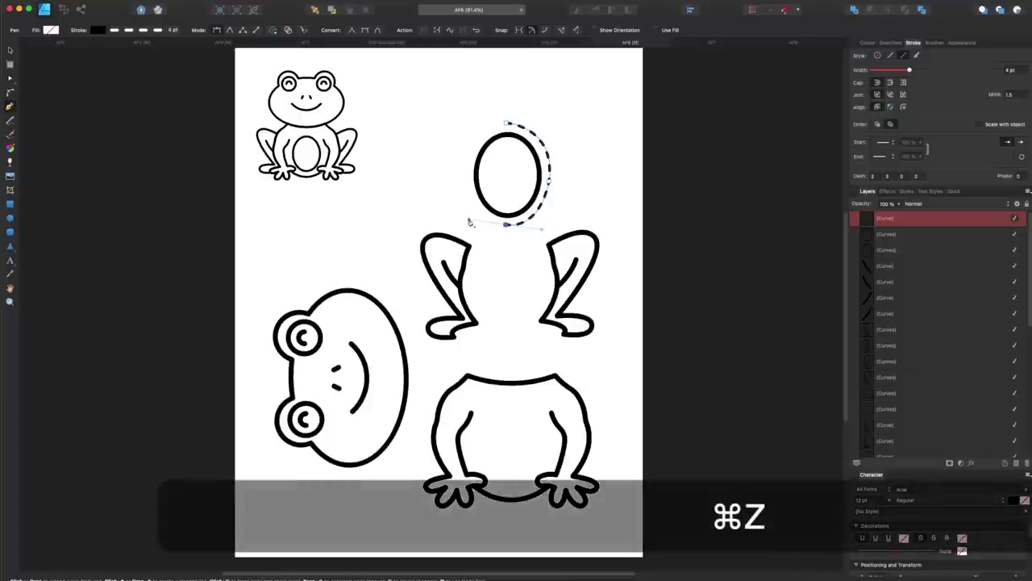
{"action": "mouse_move", "coordinate": [505, 123]}
{"action": "left_mouse_down"}
{"action": "mouse_move", "coordinate": [484, 127]}
{"action": "mouse_move", "coordinate": [475, 99]}
{"action": "mouse_move", "coordinate": [536, 125]}
{"action": "left_mouse_up"}
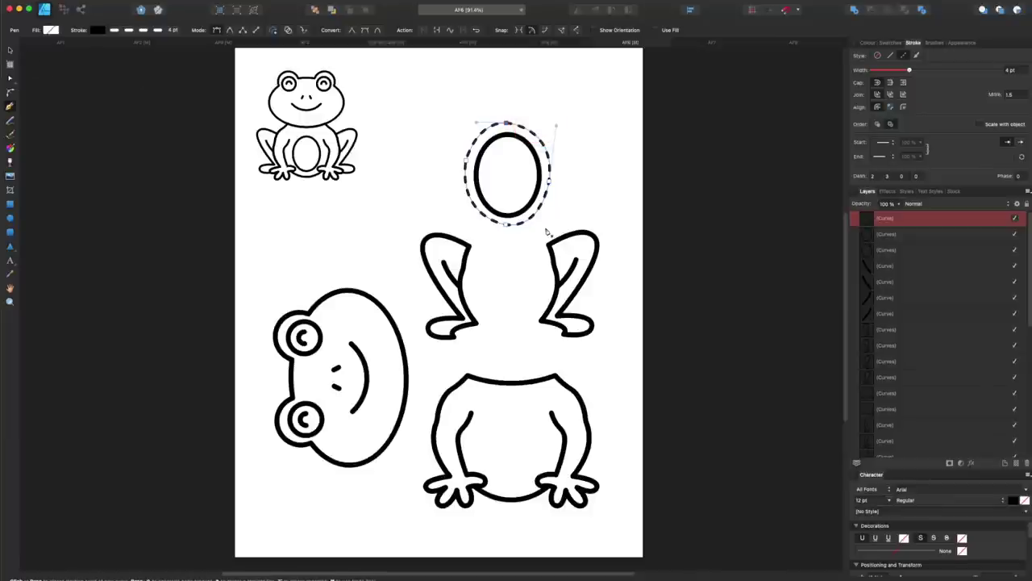
Step: Draw a dashed 4 pt cutting line around the right-hand hind leg with the Pen tool
{"action": "left_click_drag", "start_coordinate": [607, 228], "coordinate": [576, 295]}
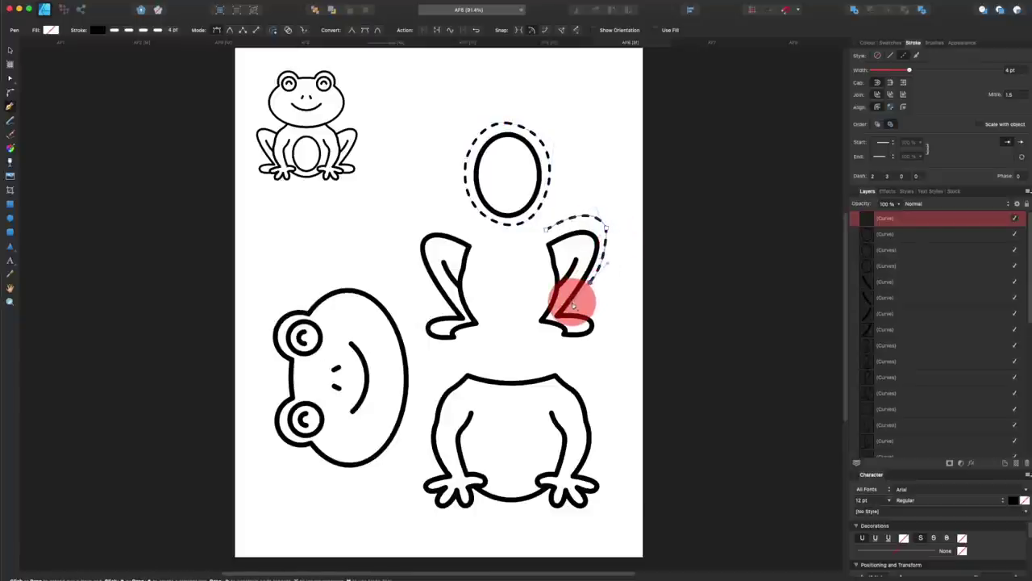